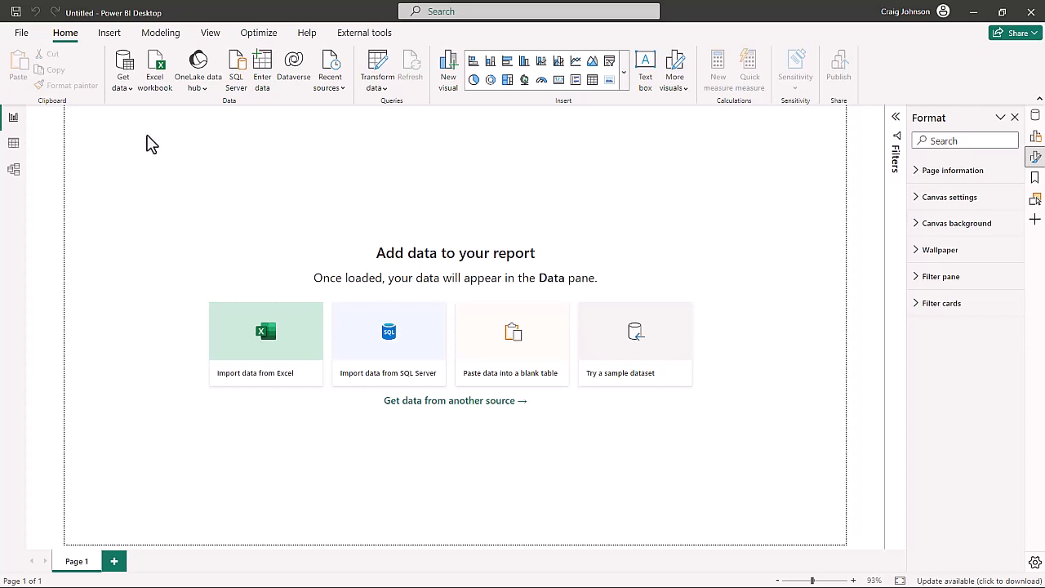
Connect to the Google Analytics online service as a data source using the 2.0 (Beta) implementation
click(124, 83)
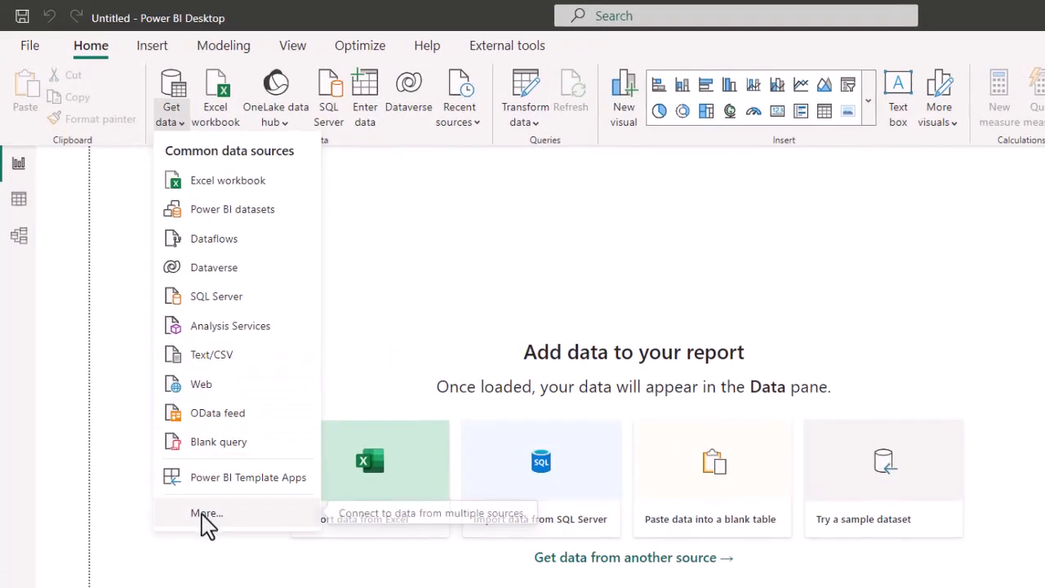
click(201, 514)
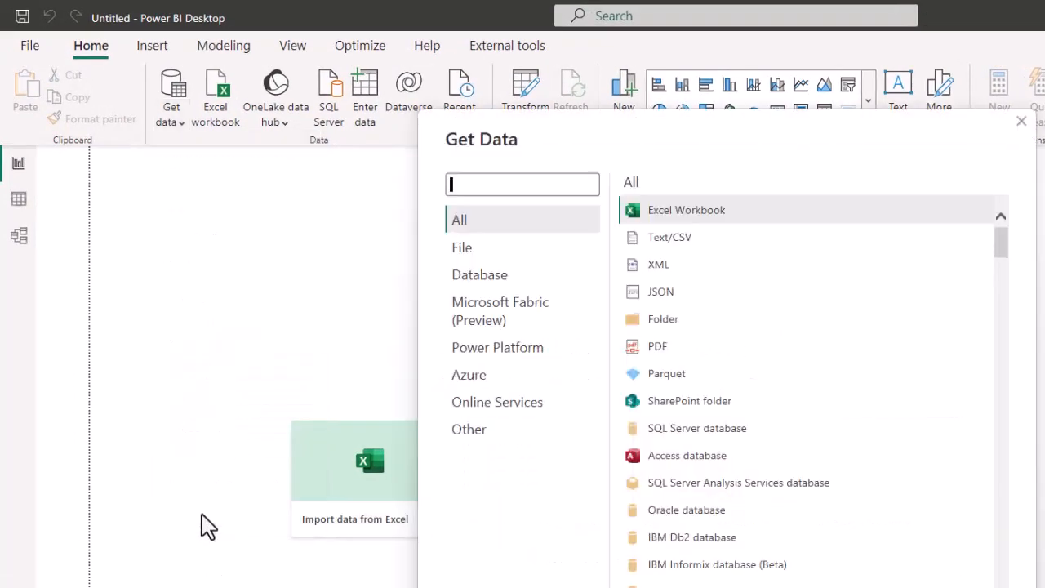
click(485, 404)
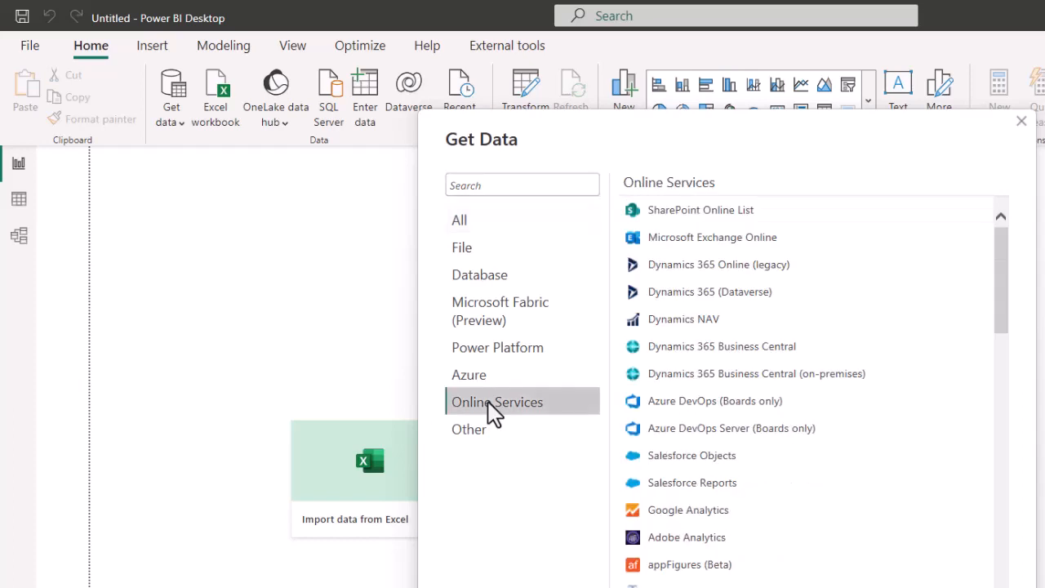
click(697, 513)
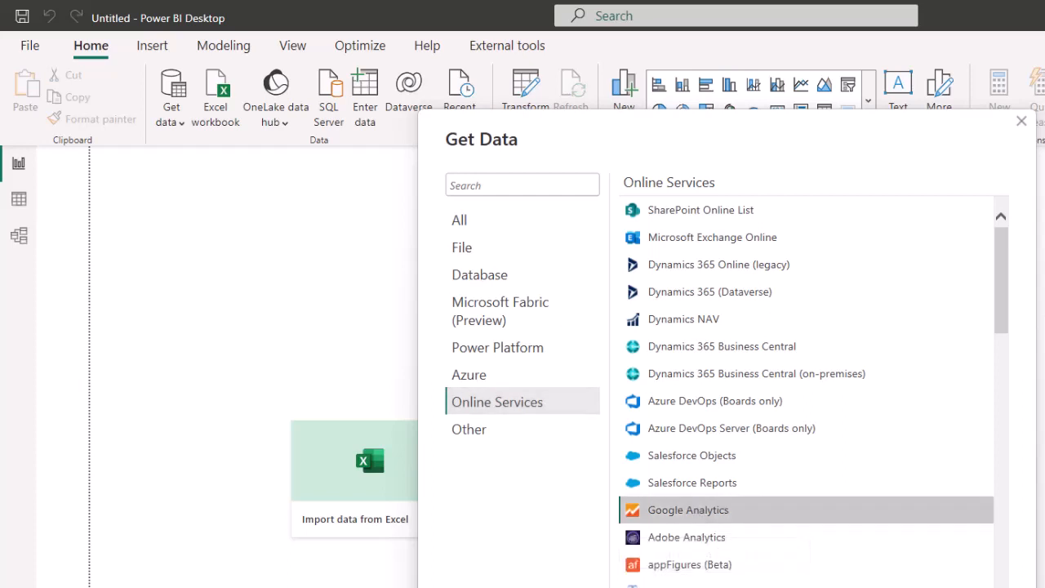
key(Return)
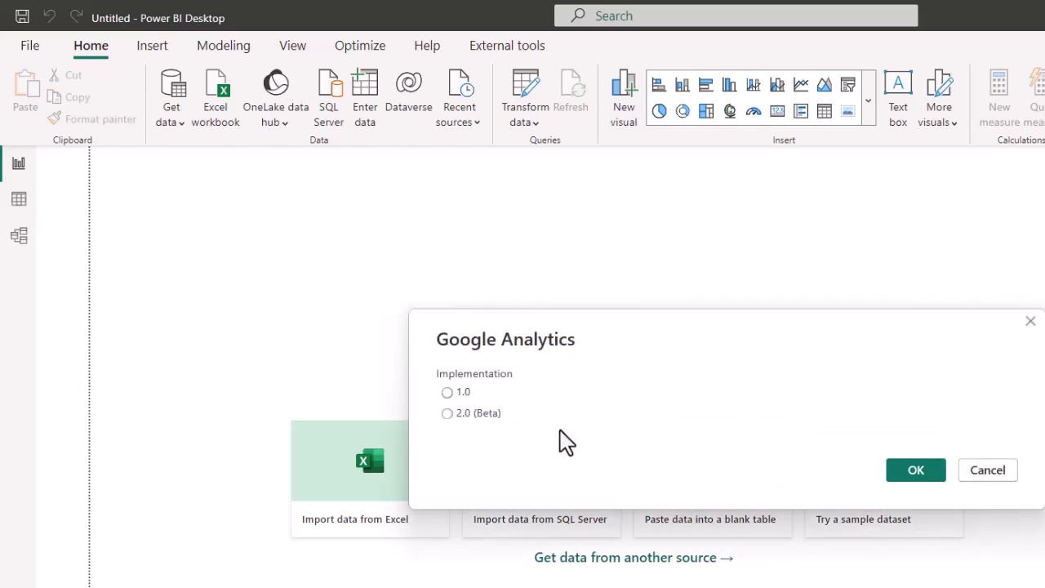
click(447, 413)
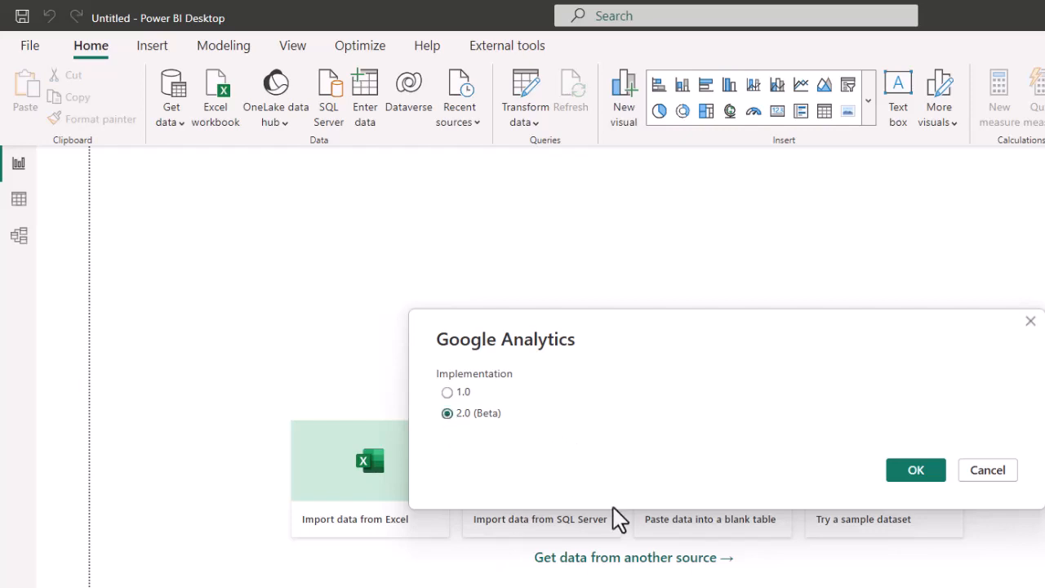
click(915, 473)
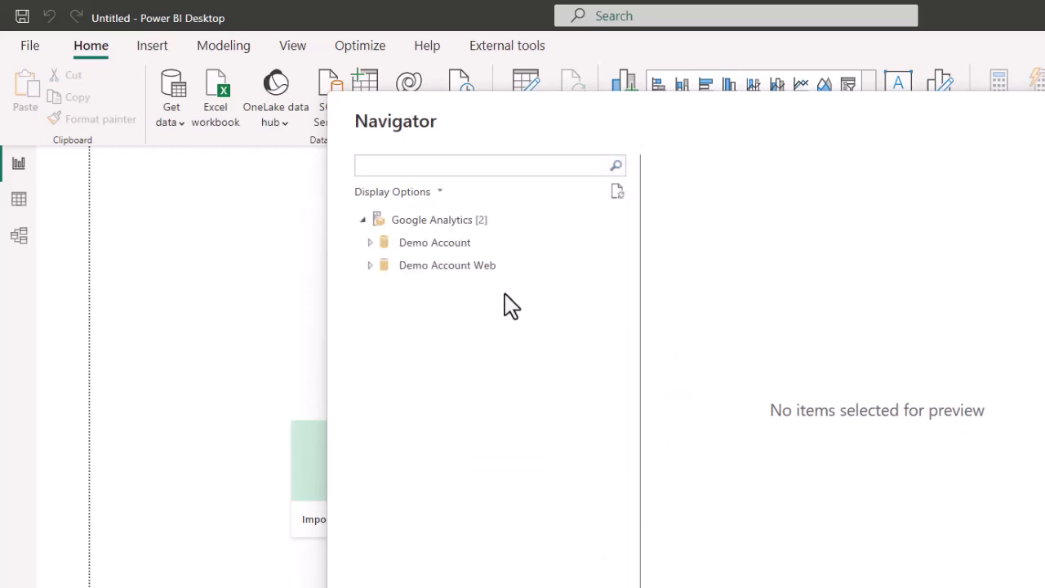
Expand Demo Account Web down to the inner Demo - GA4 item and select its sessions and totalUsers metrics
click(370, 265)
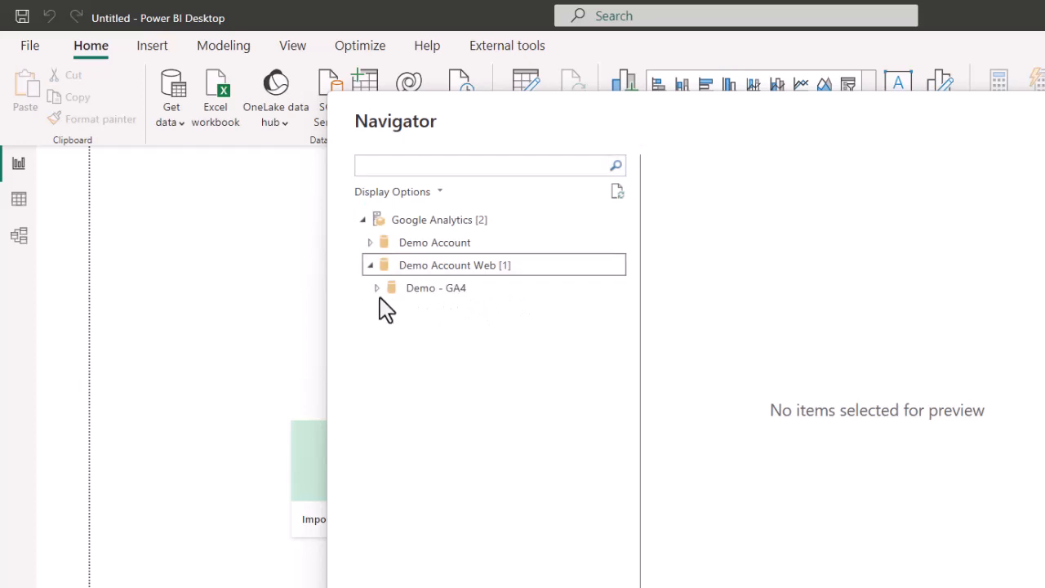
click(378, 288)
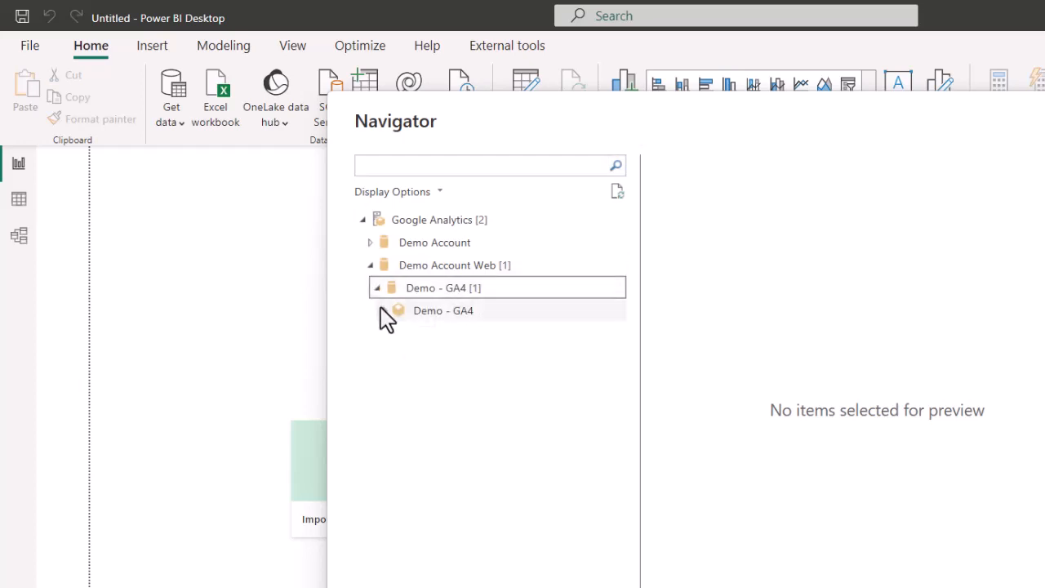
click(382, 309)
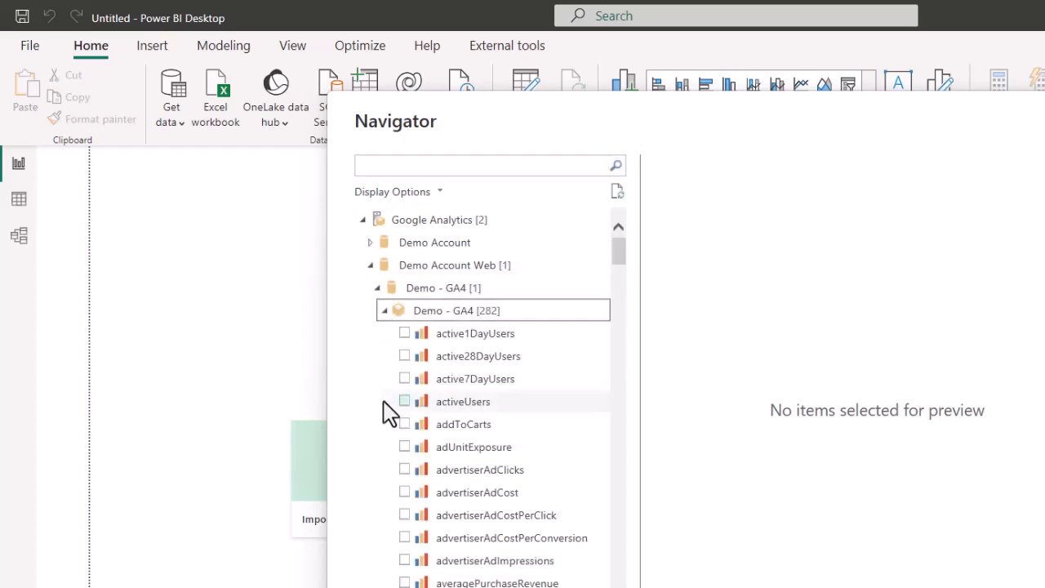
scroll(522, 530, down, 20)
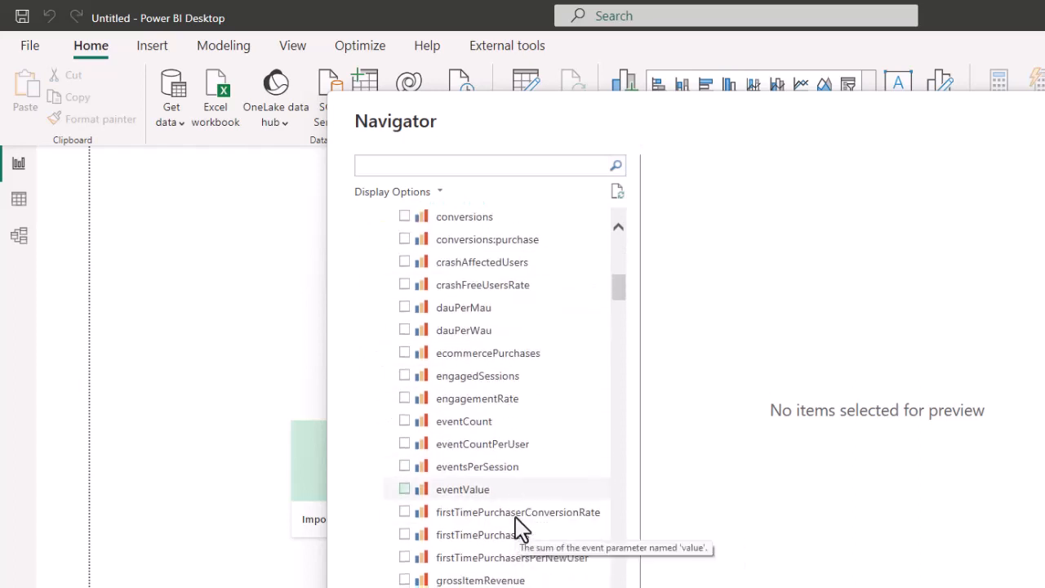
scroll(523, 529, down, 5)
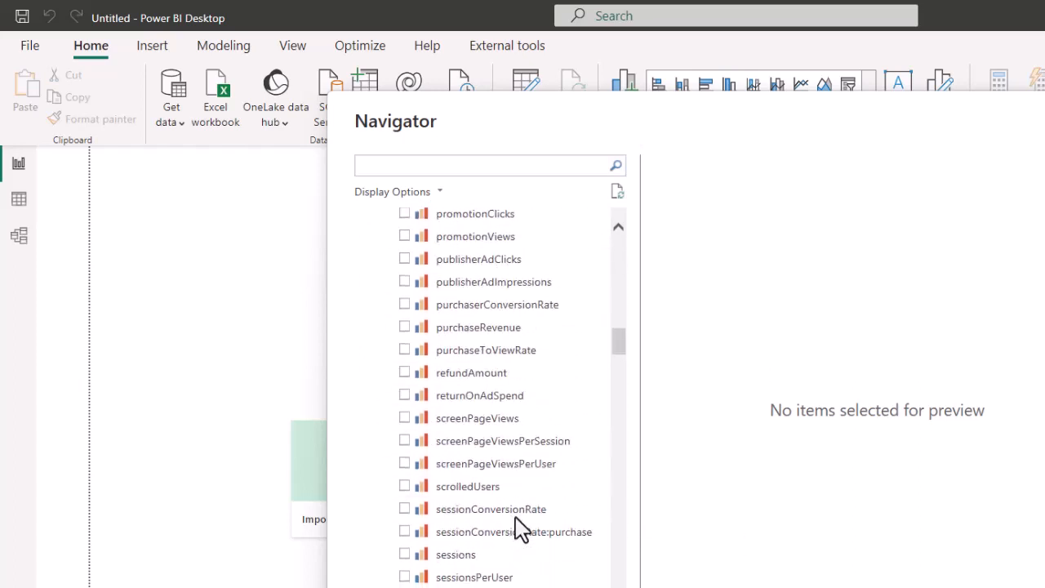
click(405, 556)
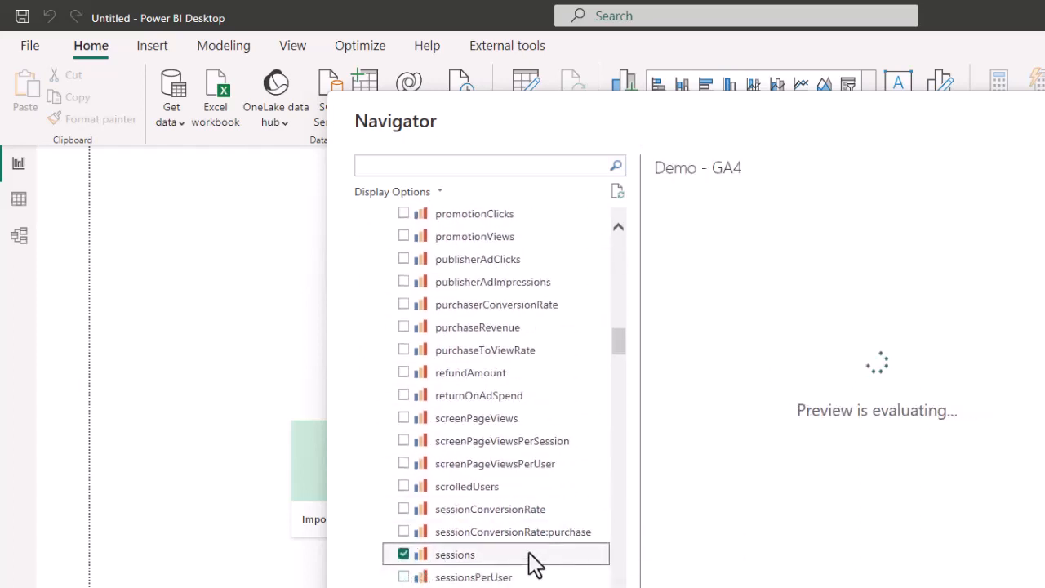
scroll(533, 563, down, 5)
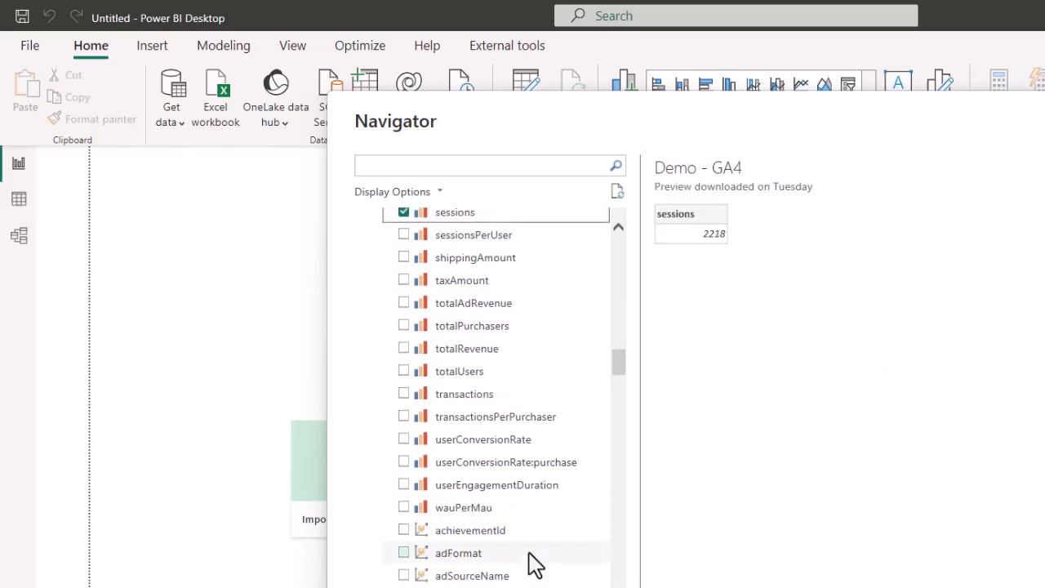
click(404, 373)
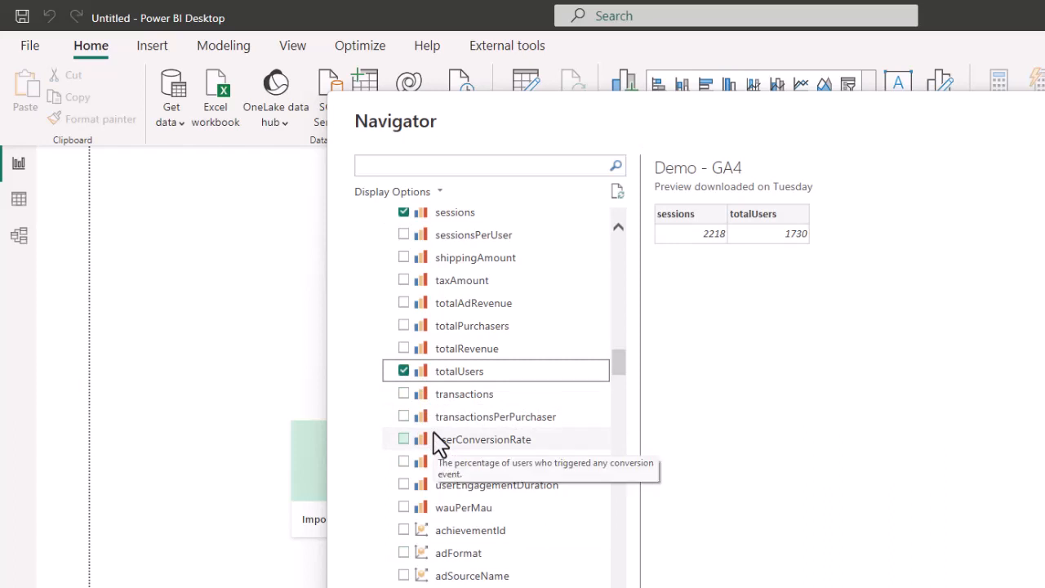
Add the date dimension to the selected items and open the data for transformation in Power Query Editor
scroll(445, 453, down, 10)
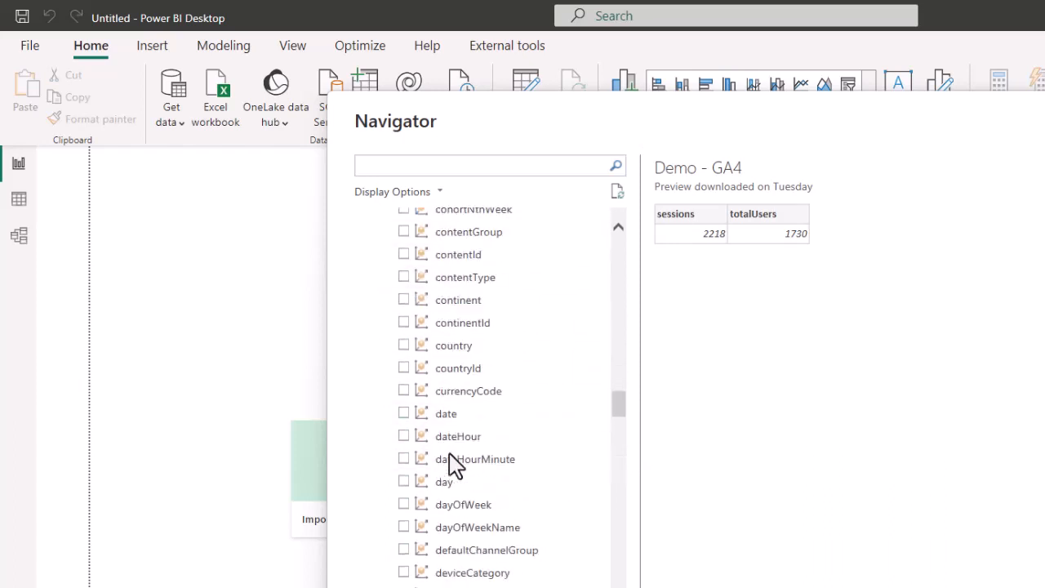
scroll(453, 464, up, 5)
scroll(454, 463, down, 3)
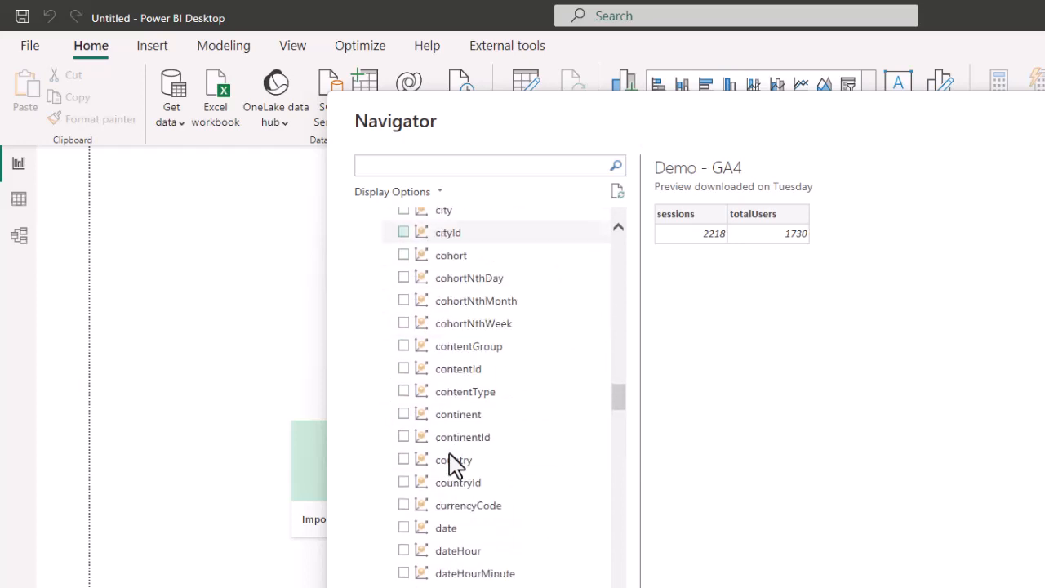
click(404, 530)
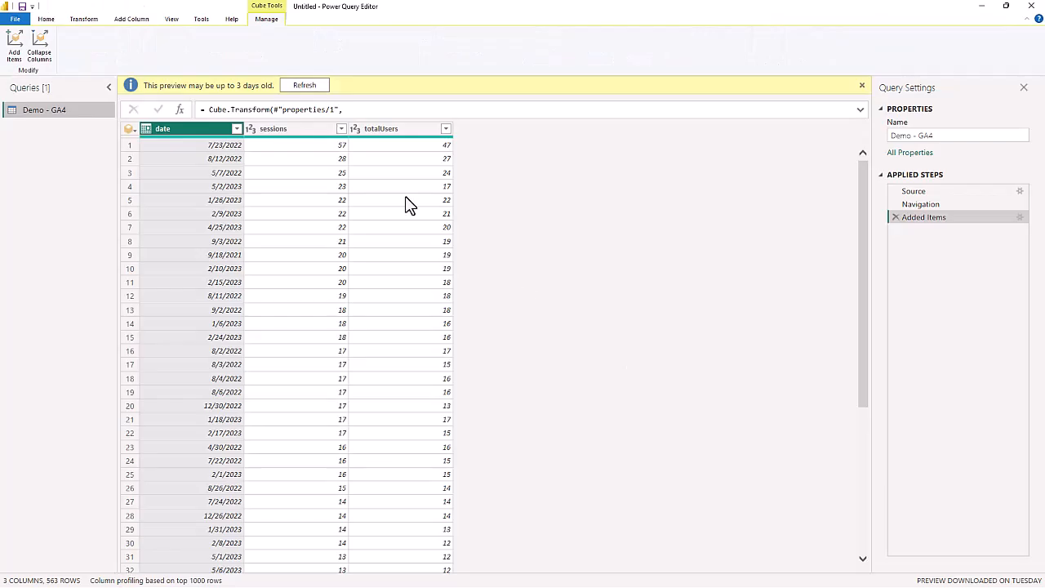
Refresh the outdated data preview and rename the query as Demo GA4
click(303, 90)
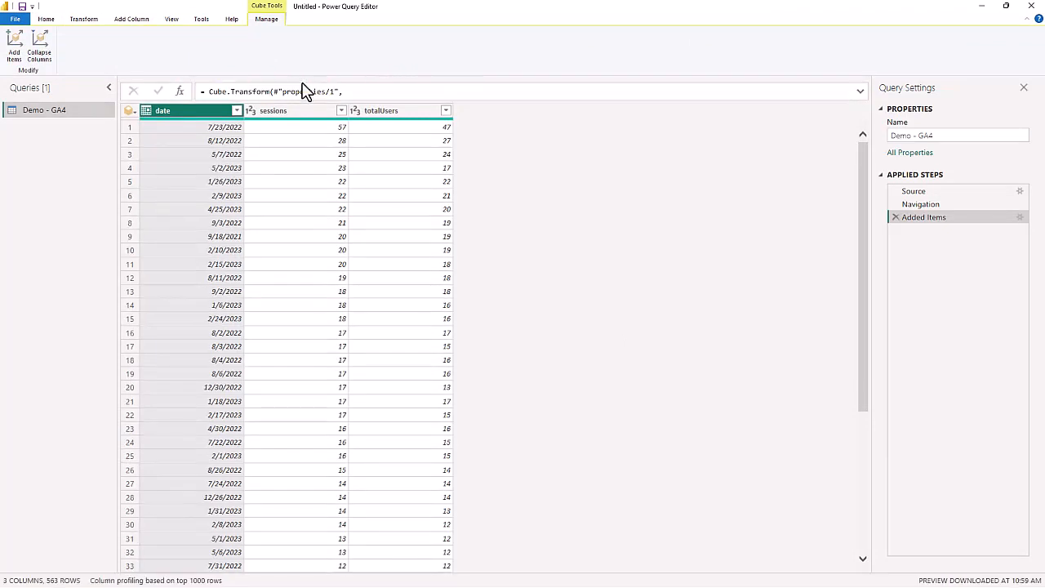
click(943, 136)
text(Demo G)
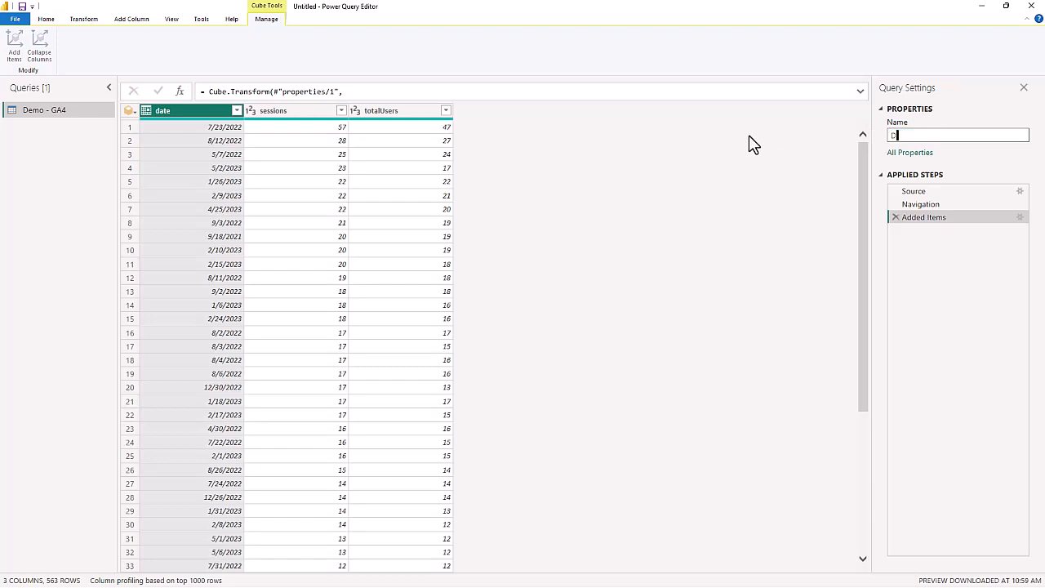
text(A4)
key(Return)
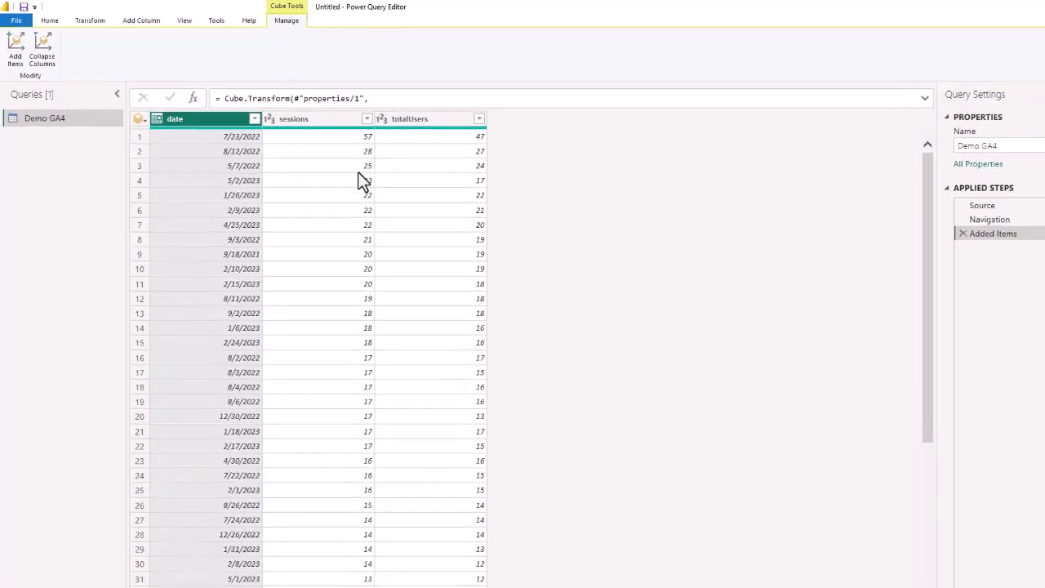
Sort the date column ascending to check the earliest dates, and finish with it sorted descending
click(284, 132)
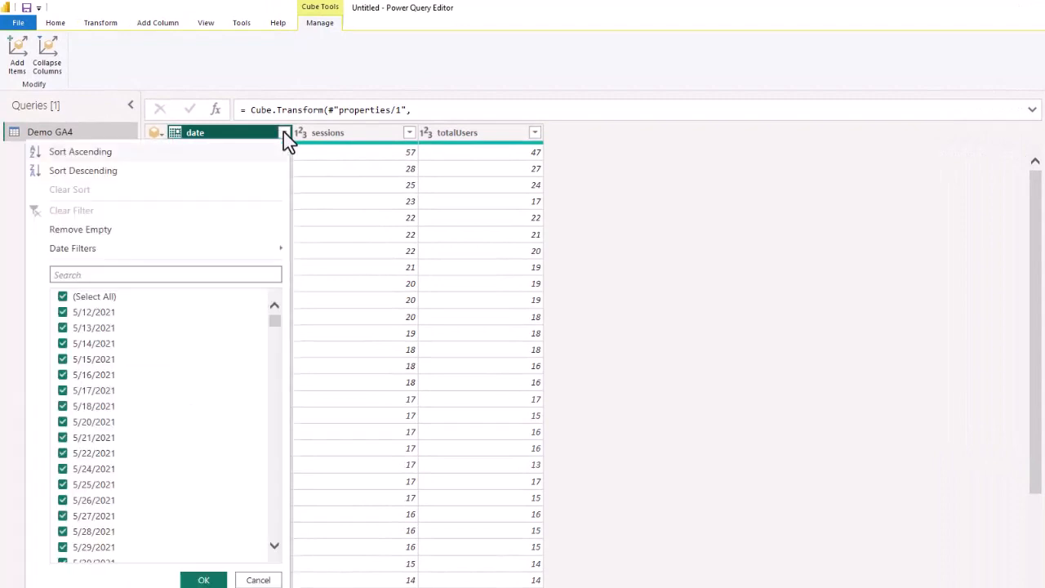
click(96, 152)
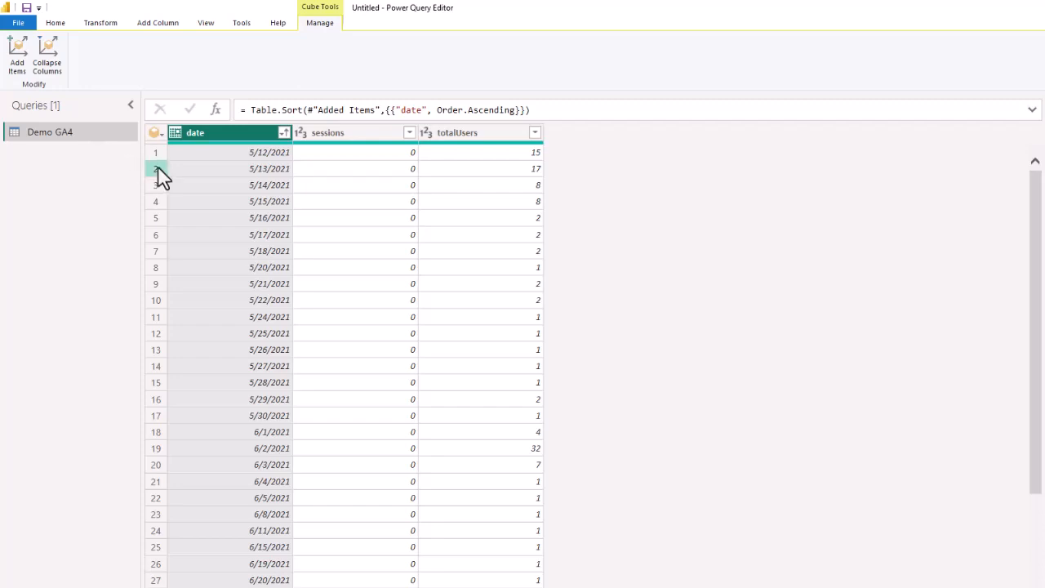
click(284, 132)
click(98, 171)
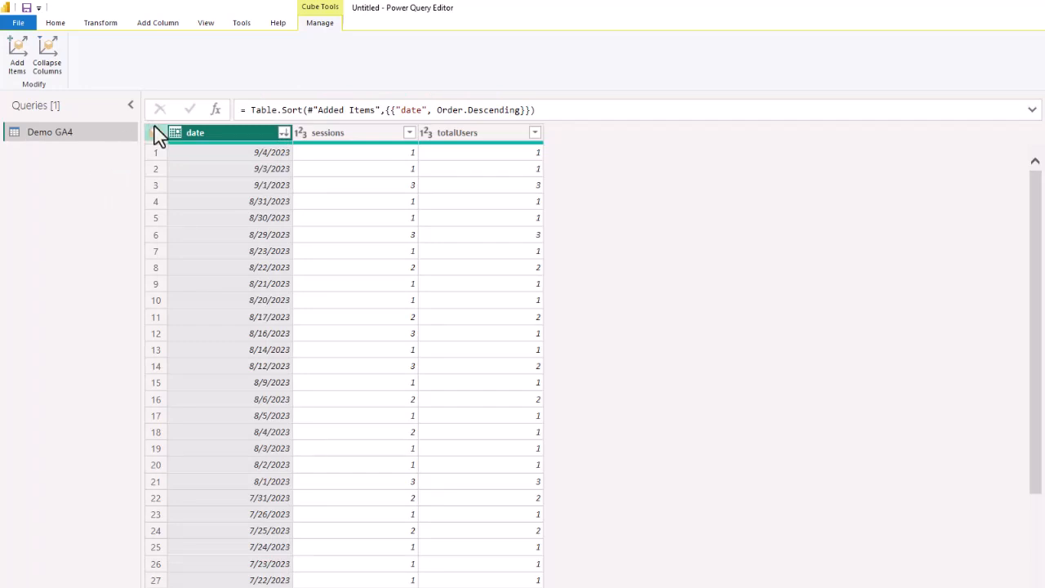
Close the query editor and apply the Demo GA4 query to load it into the report
click(56, 22)
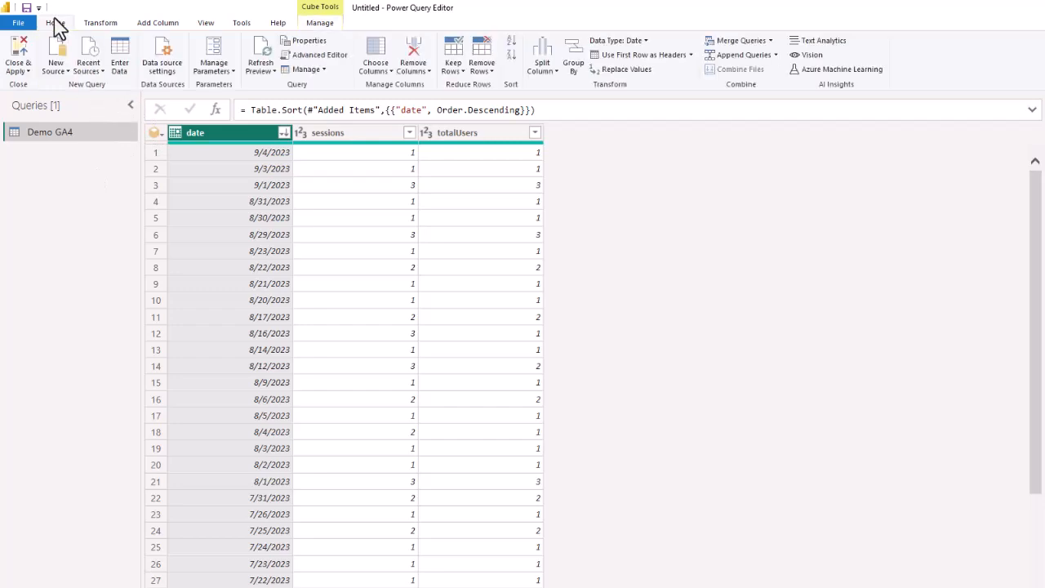
click(20, 71)
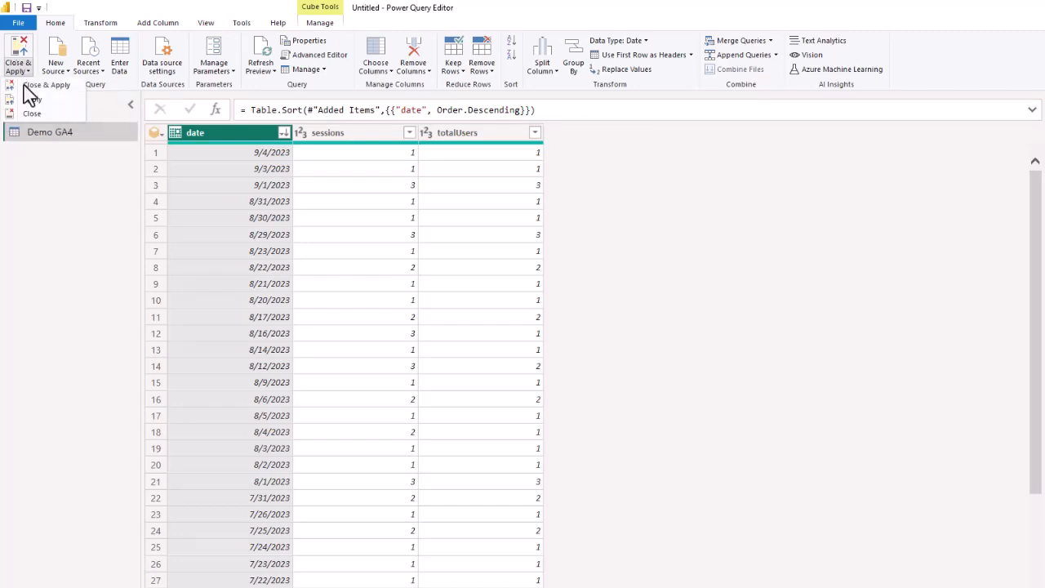
click(33, 88)
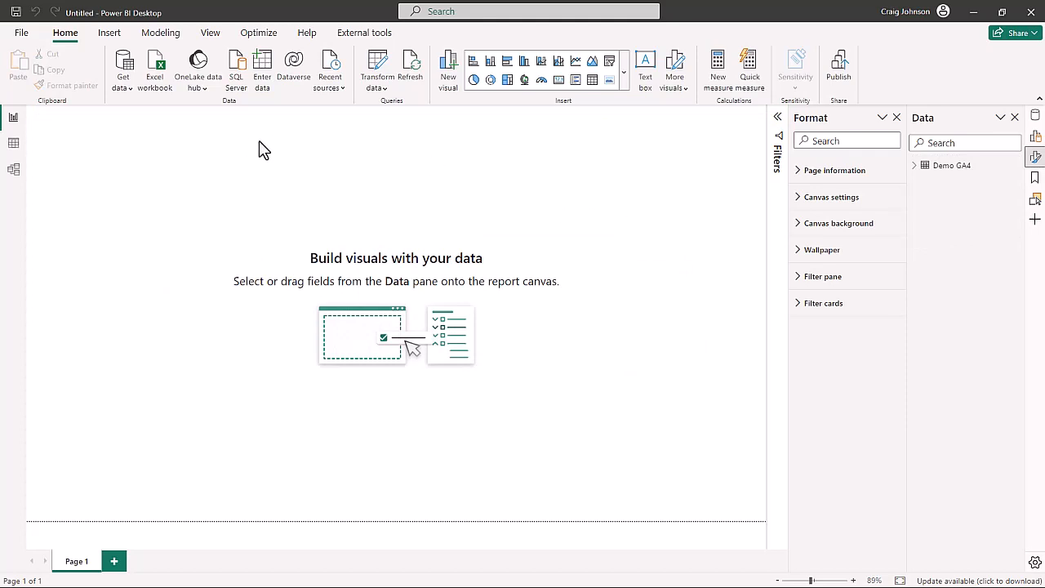
Launch the Bravo external tool on the current report model
click(353, 36)
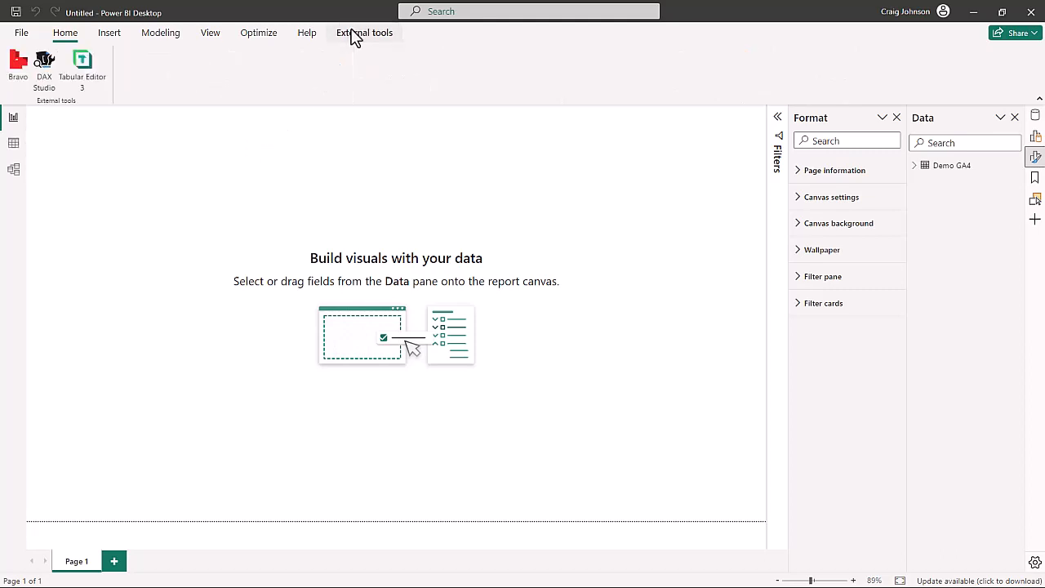
click(14, 78)
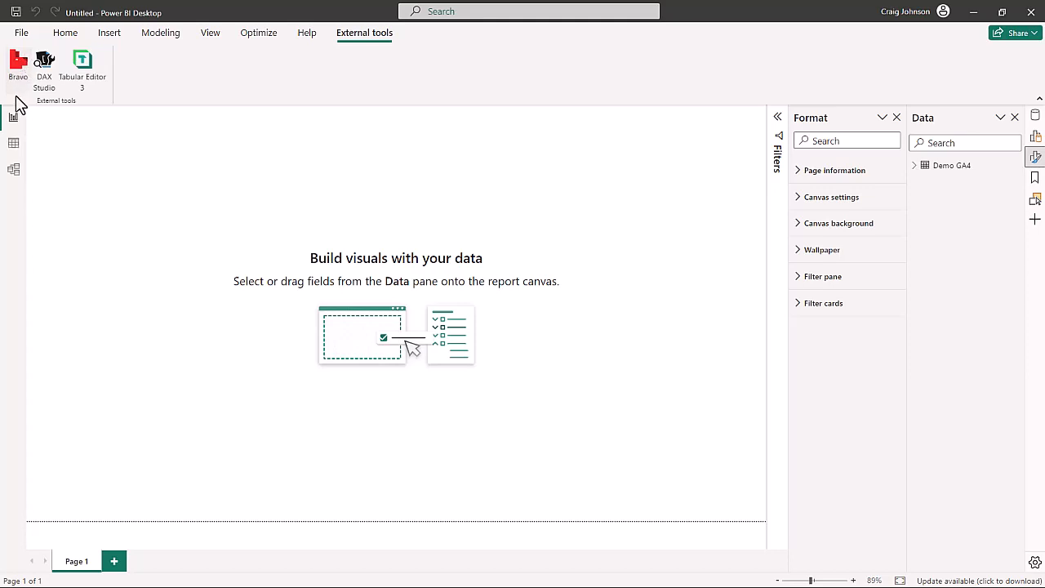
click(17, 76)
click(18, 72)
click(16, 68)
click(20, 67)
click(17, 62)
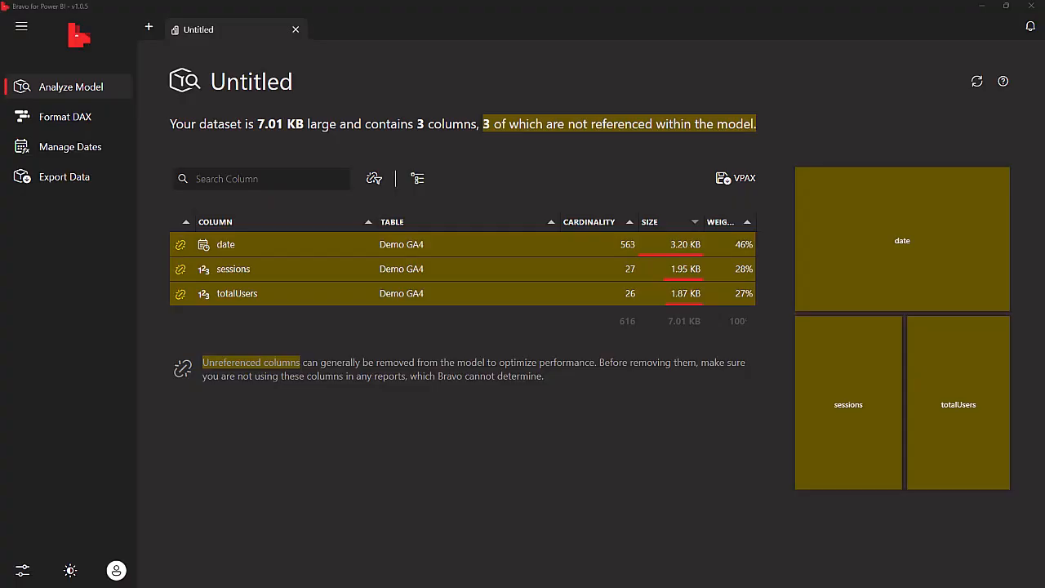
Open Manage Dates, review the interval, dates and holidays settings, and turn off Time Intelligence Functions
click(70, 157)
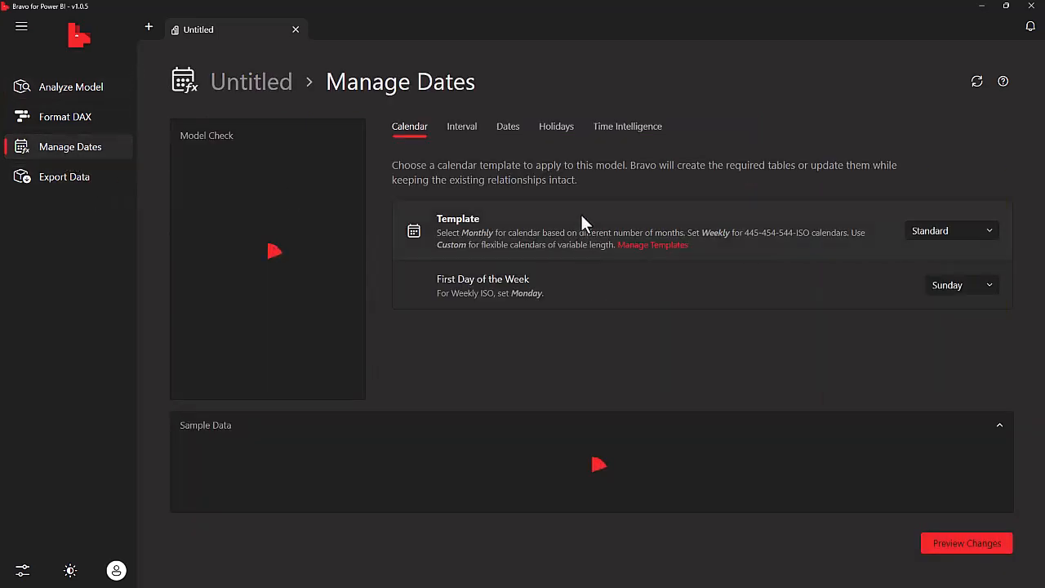
click(462, 129)
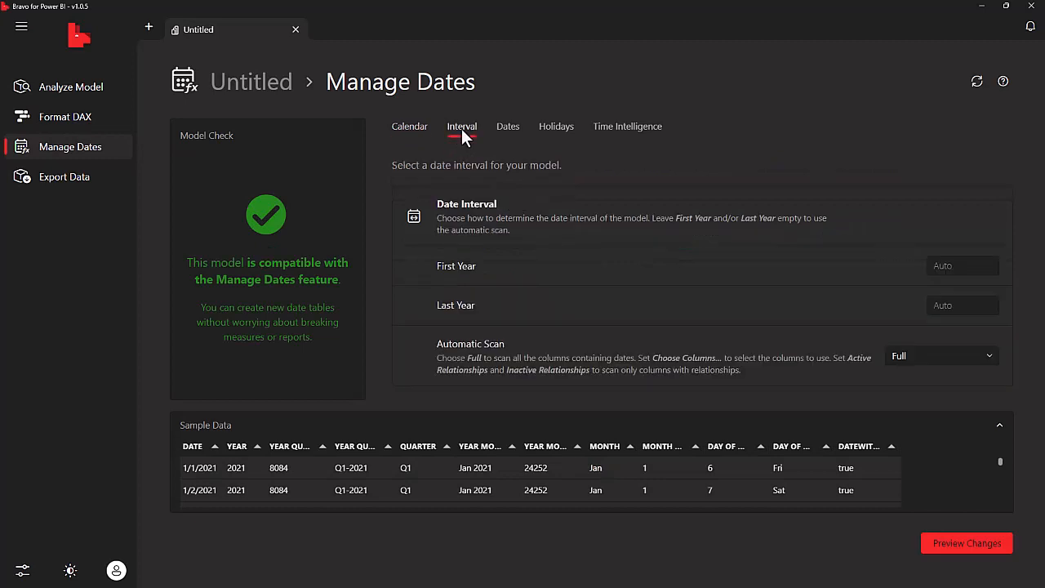
click(505, 131)
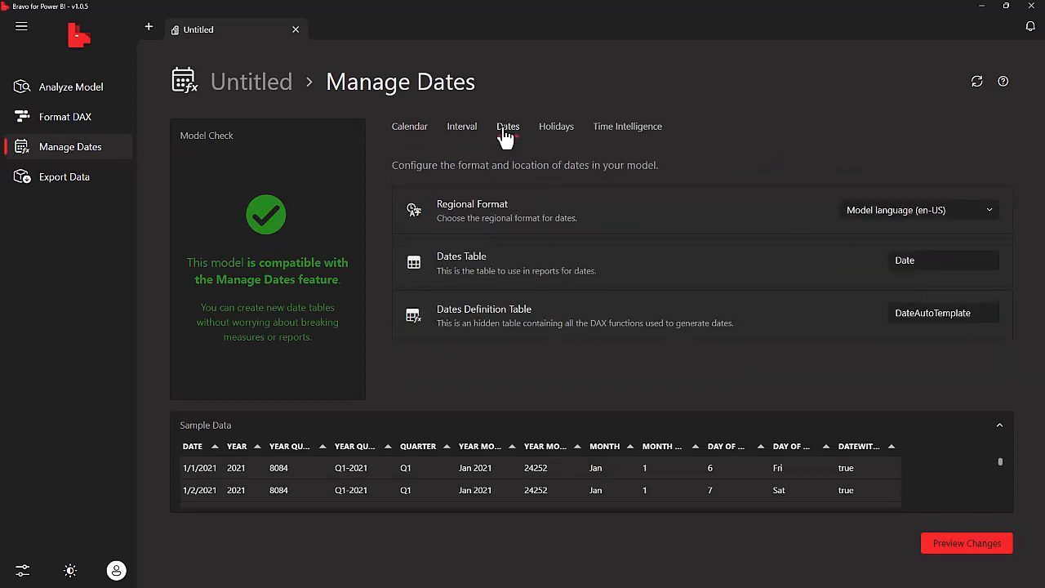
click(553, 132)
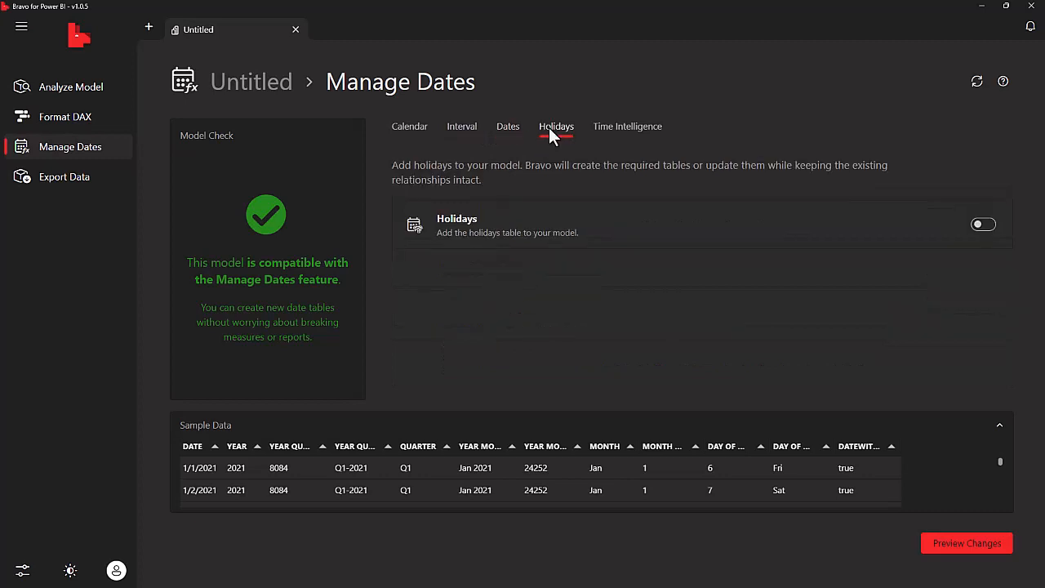
click(633, 130)
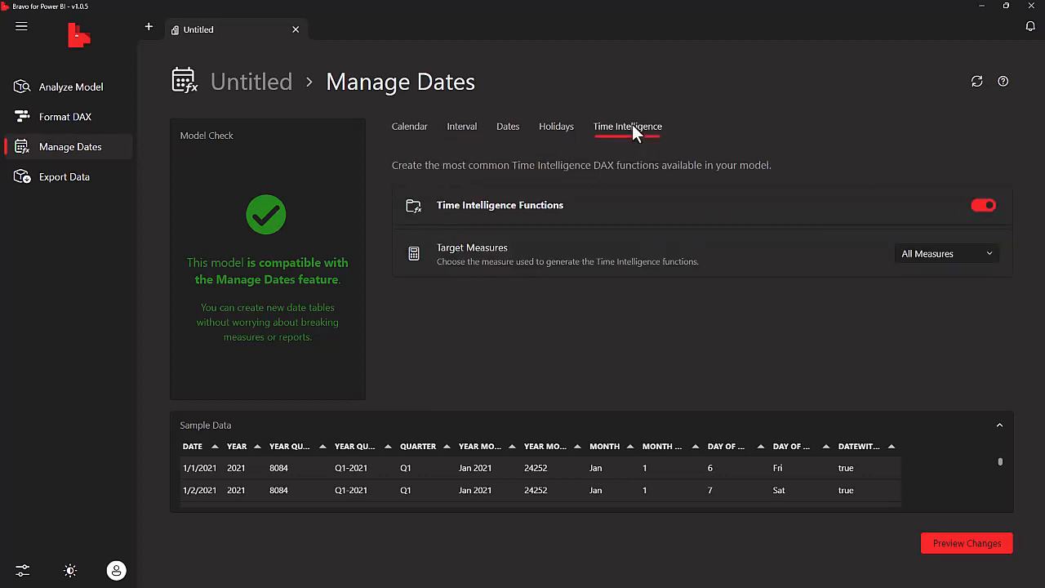
click(984, 206)
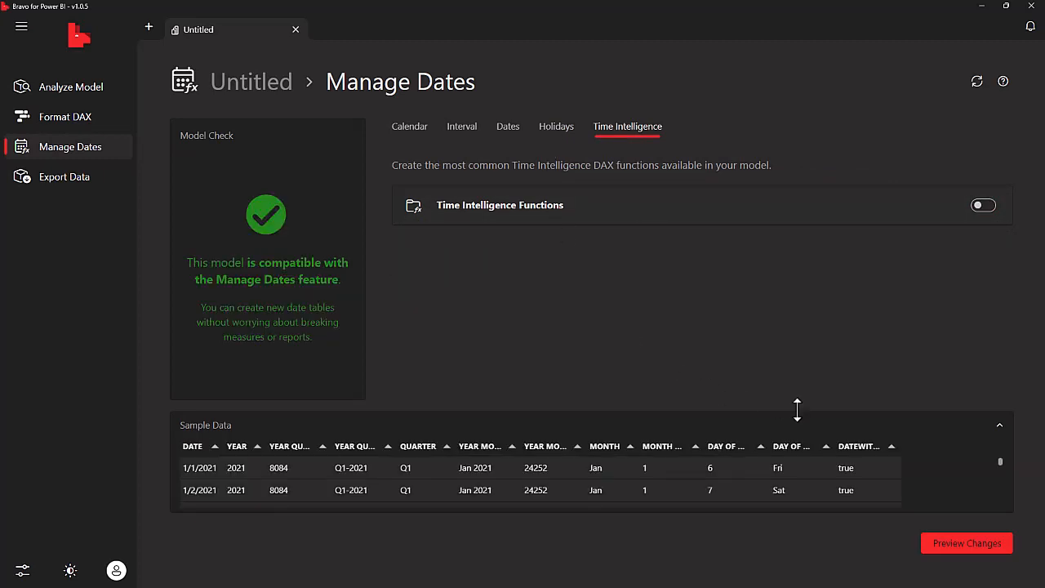
Preview the new Date and DateAutoTemplate tables and apply the changes to the model
click(956, 544)
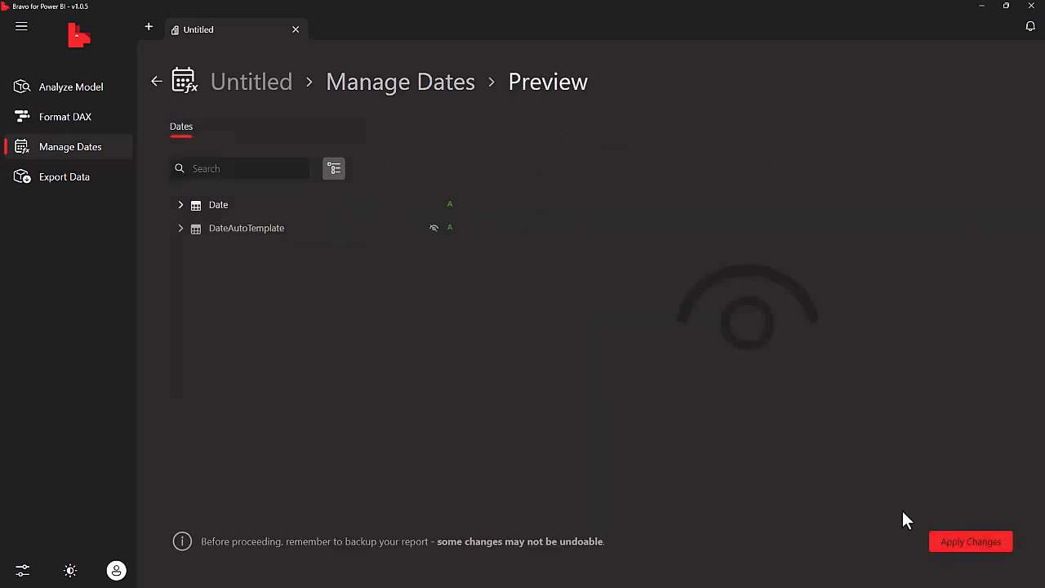
click(977, 543)
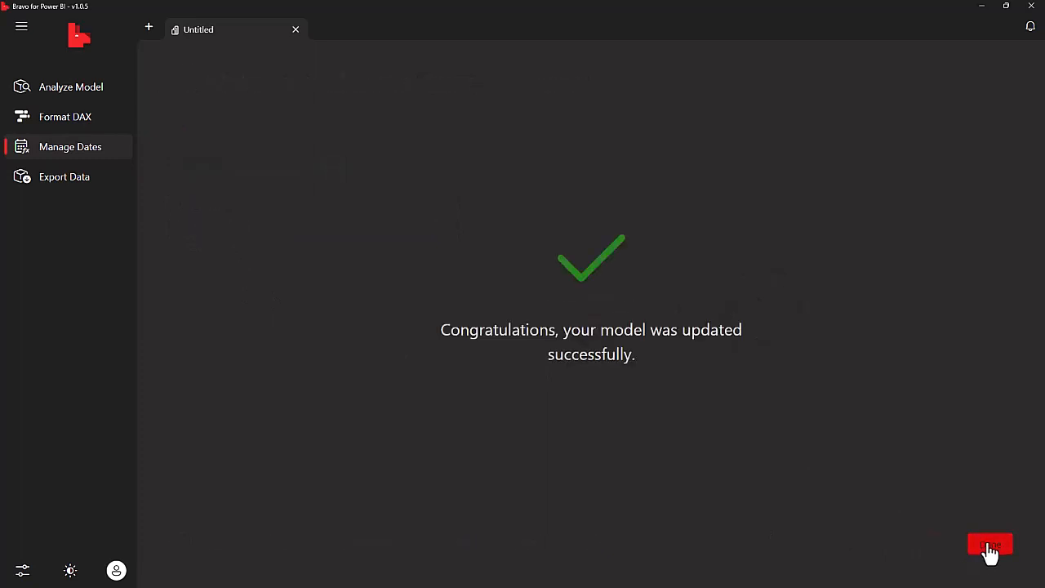
click(988, 552)
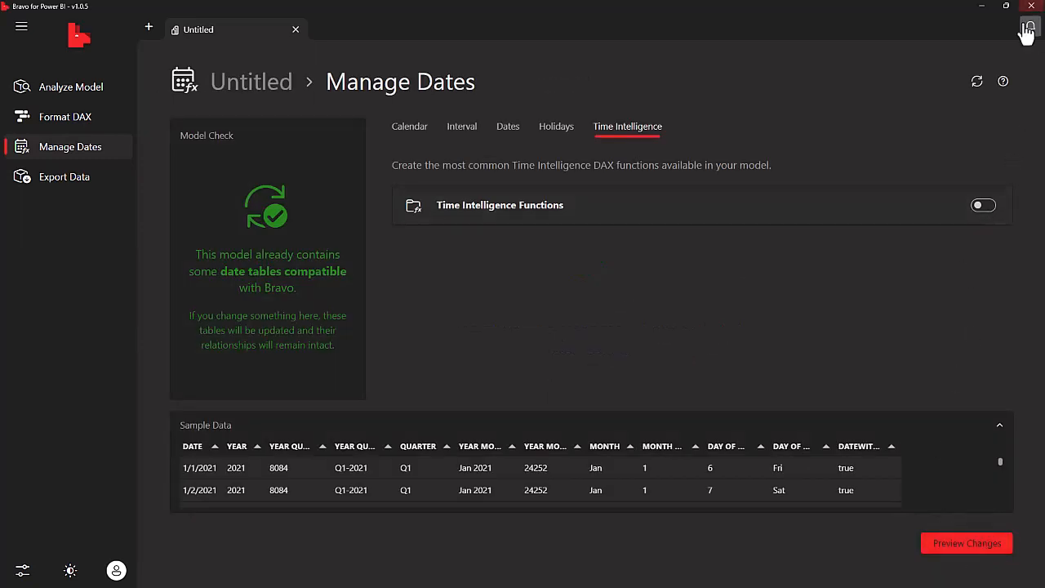
Switch back to Power BI Desktop and relate the Date table's Date column to Demo GA4's date column in the model view
click(1007, 7)
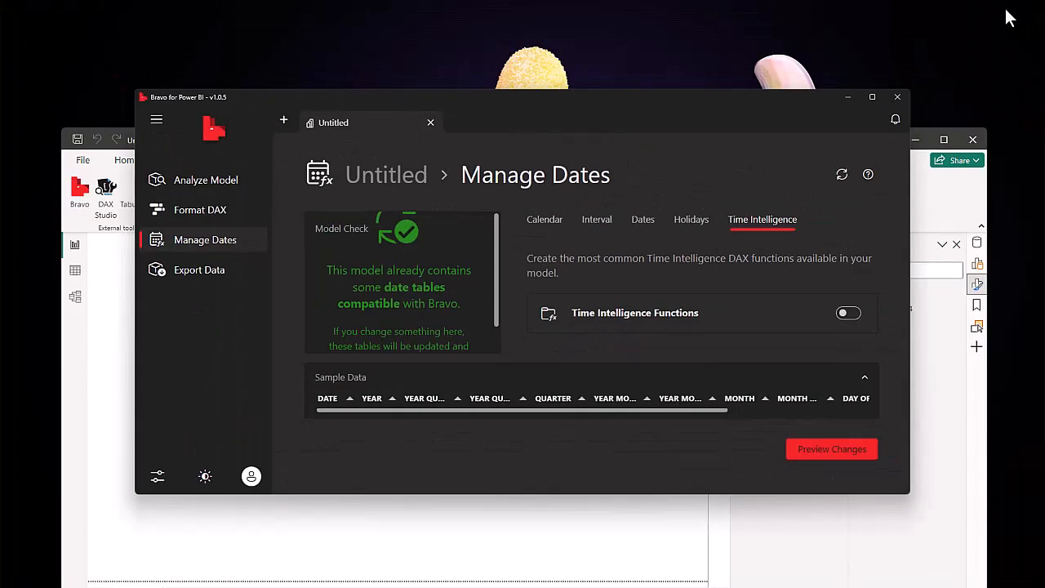
click(950, 441)
click(942, 140)
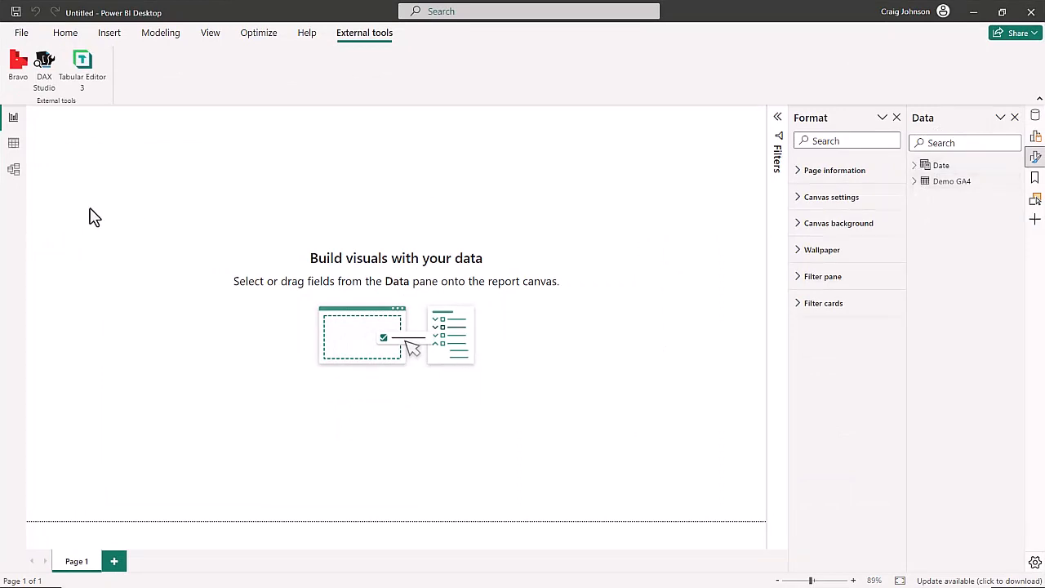
click(13, 172)
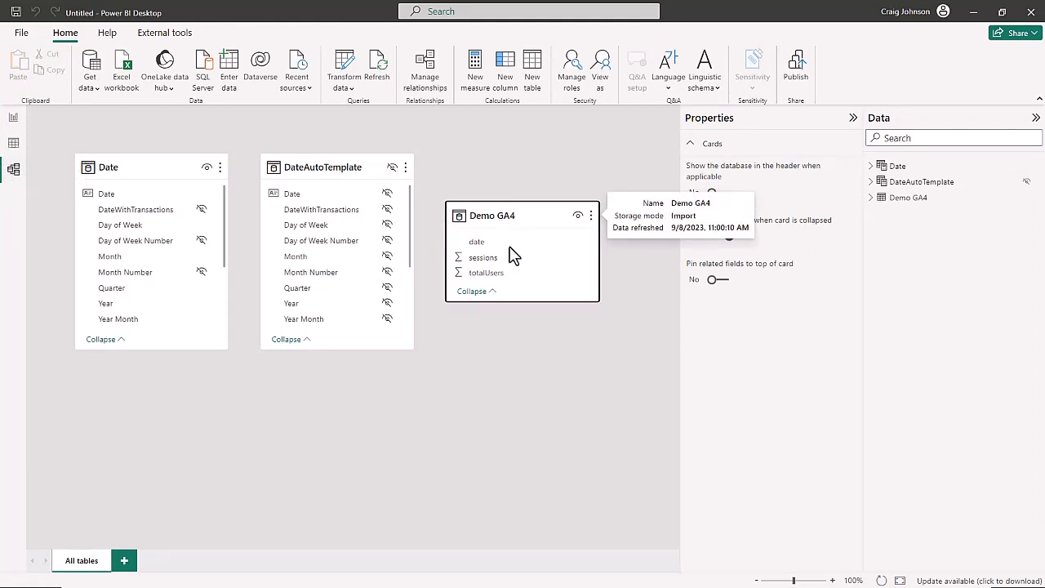
drag(512, 219, 282, 435)
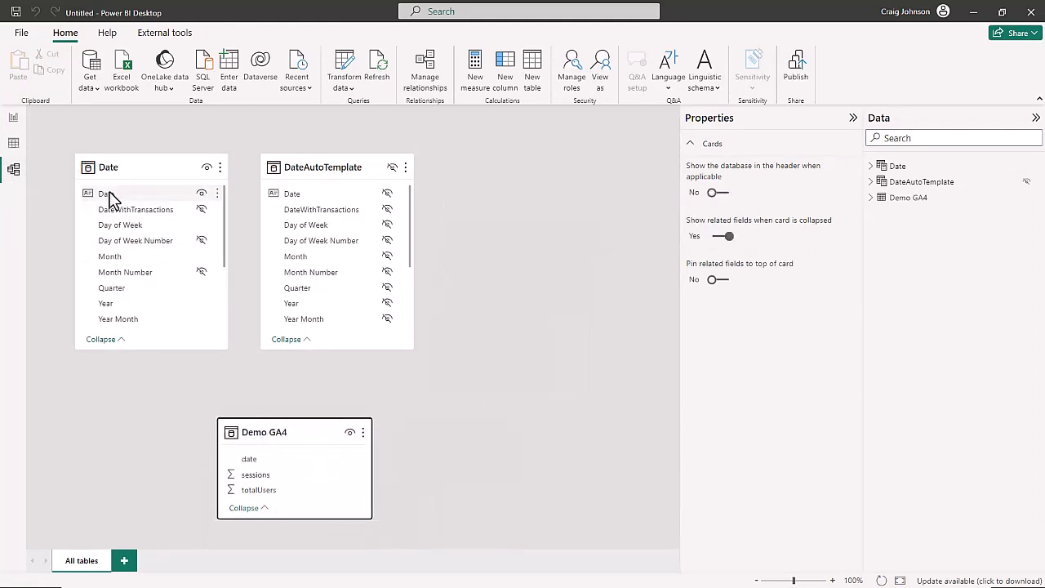
drag(110, 199, 249, 462)
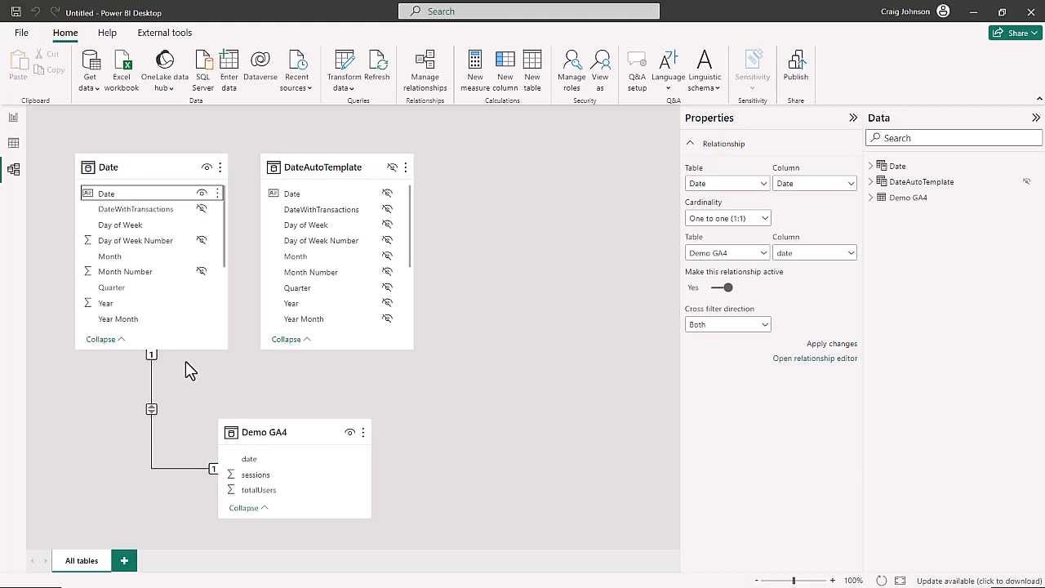
Return to the report view and create an All Sessions measure in Demo GA4 as SUM('Demo GA4'[sessions])
click(15, 119)
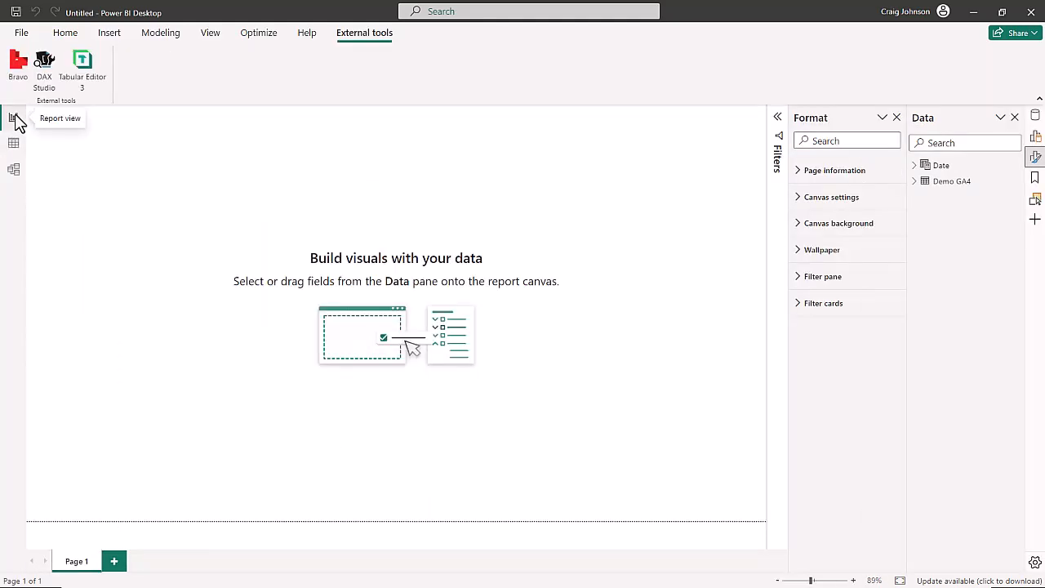
click(915, 185)
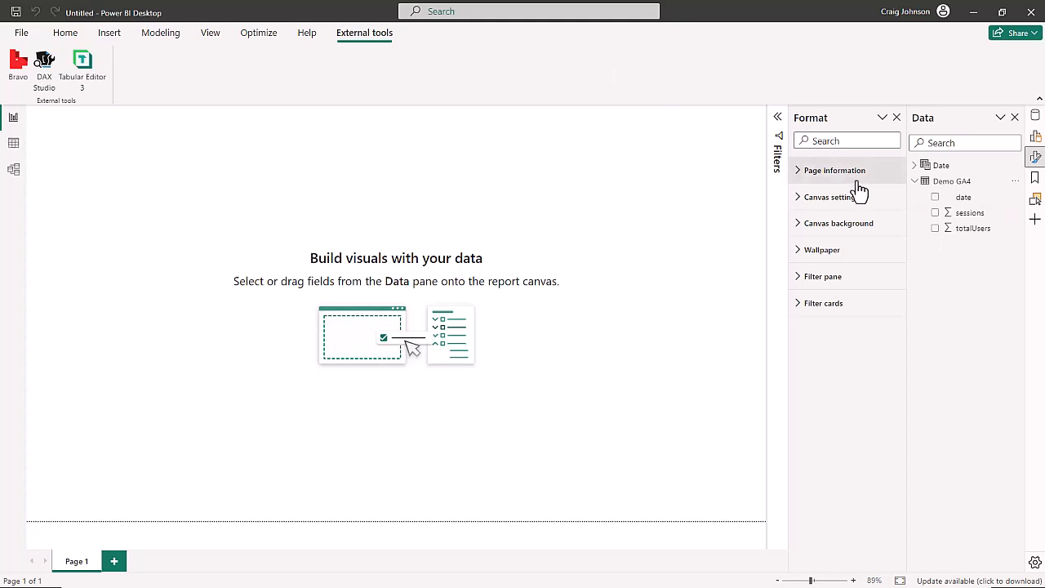
click(954, 184)
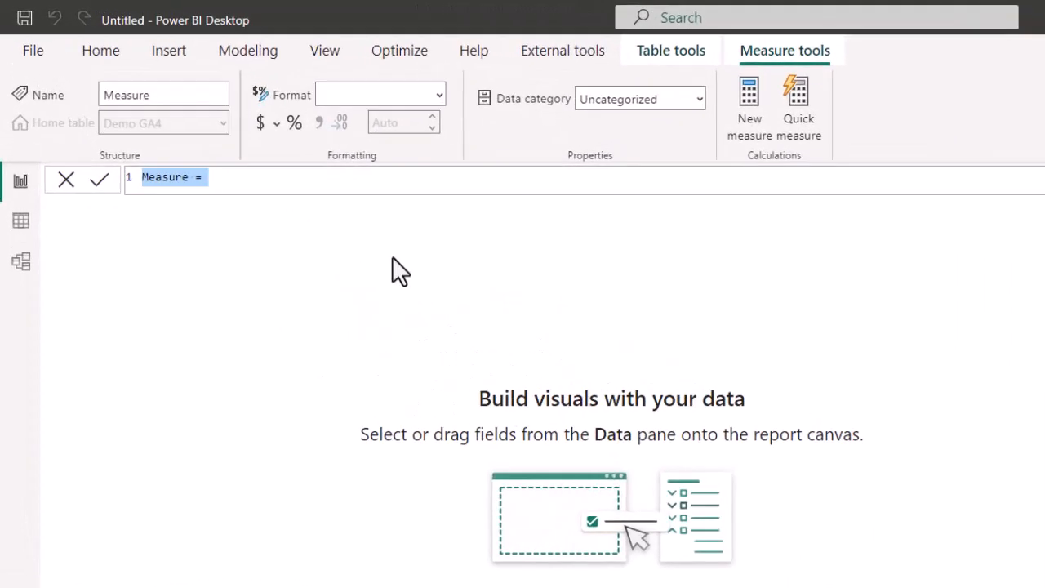
text(All Se)
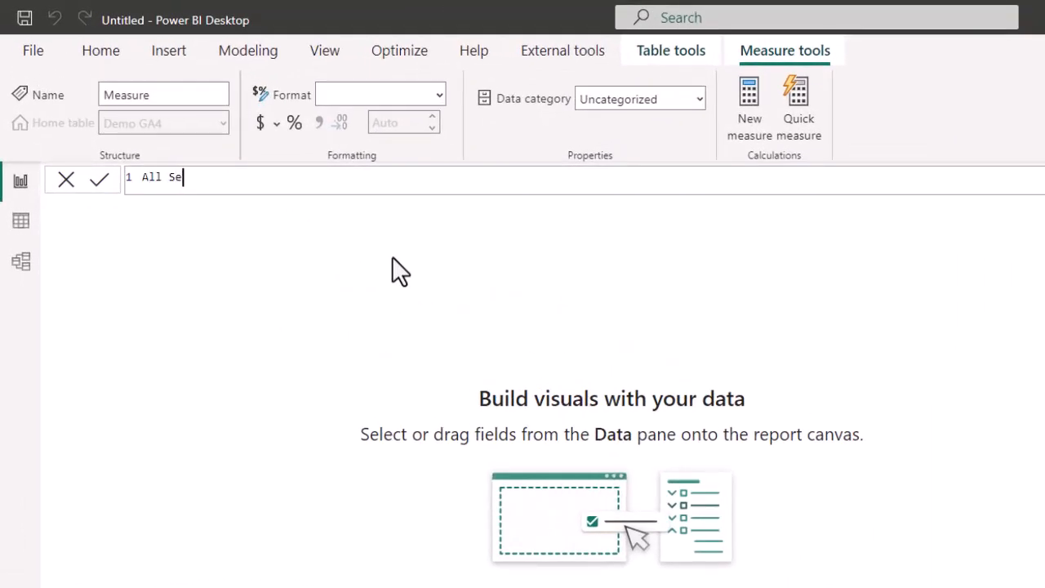
text(ssions =)
key(shift+Return)
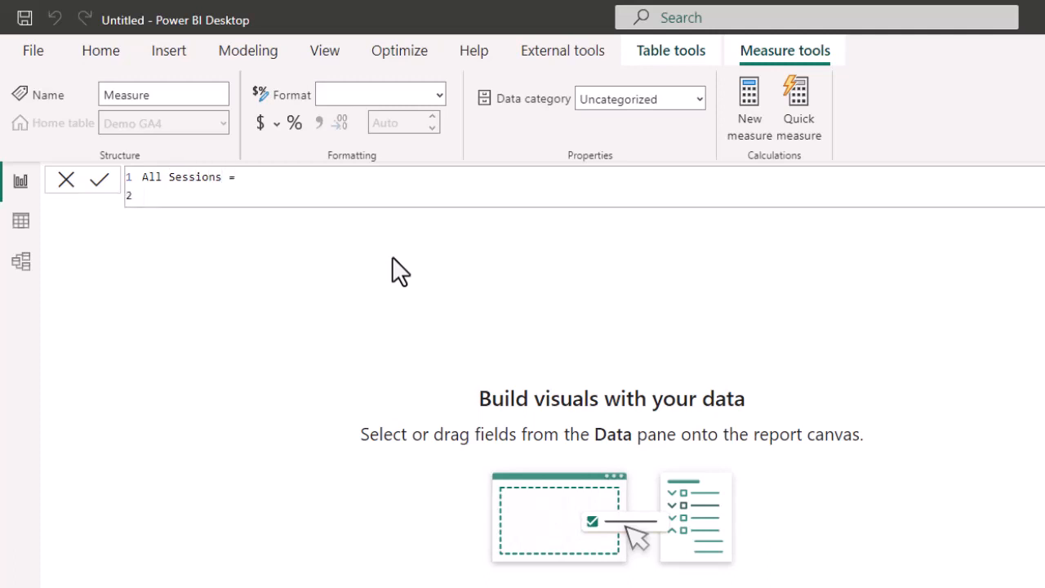
text(sum()
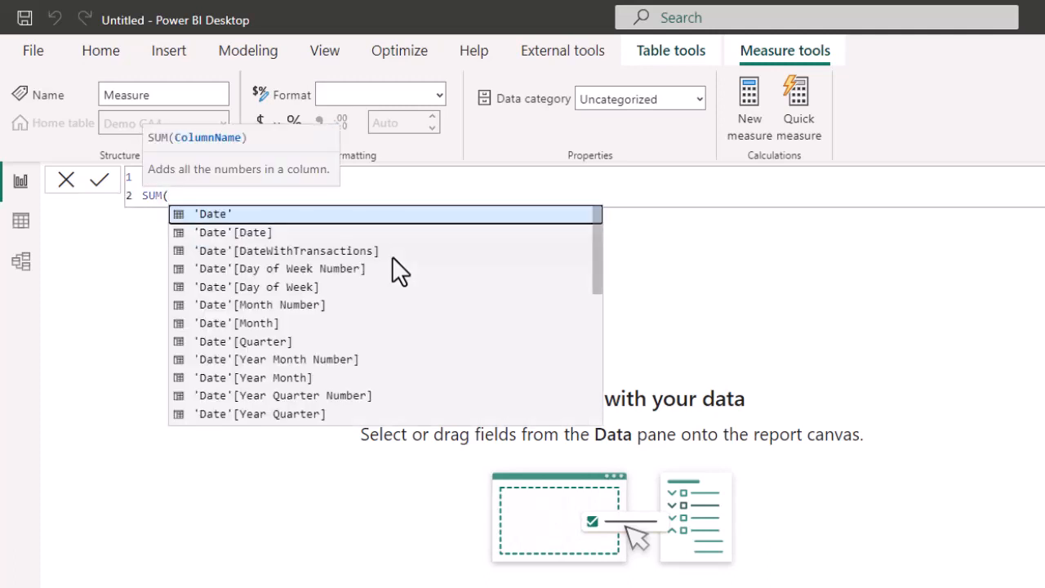
text(ga)
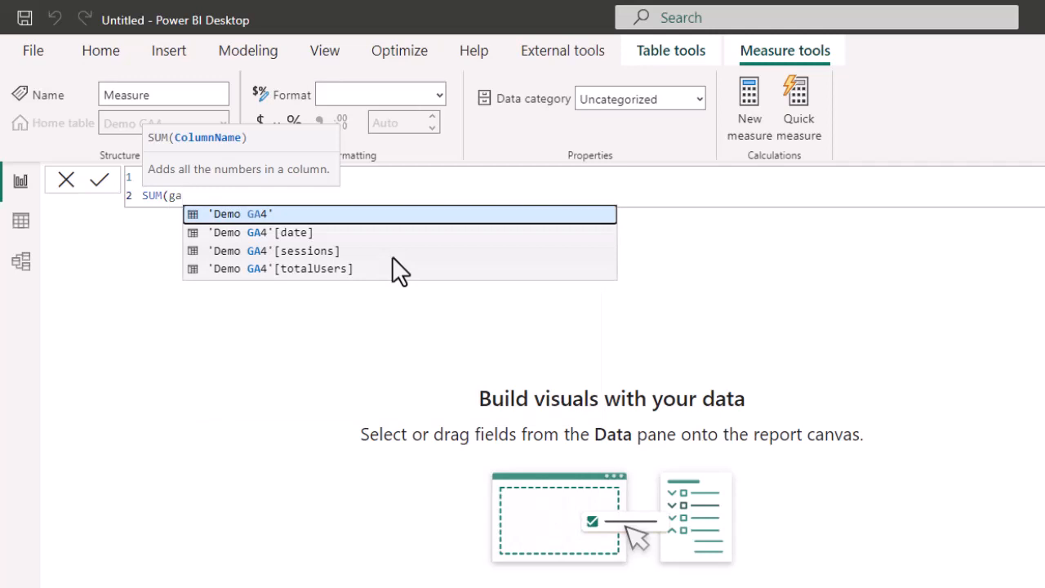
key(Down)
key(Down)
key(Tab)
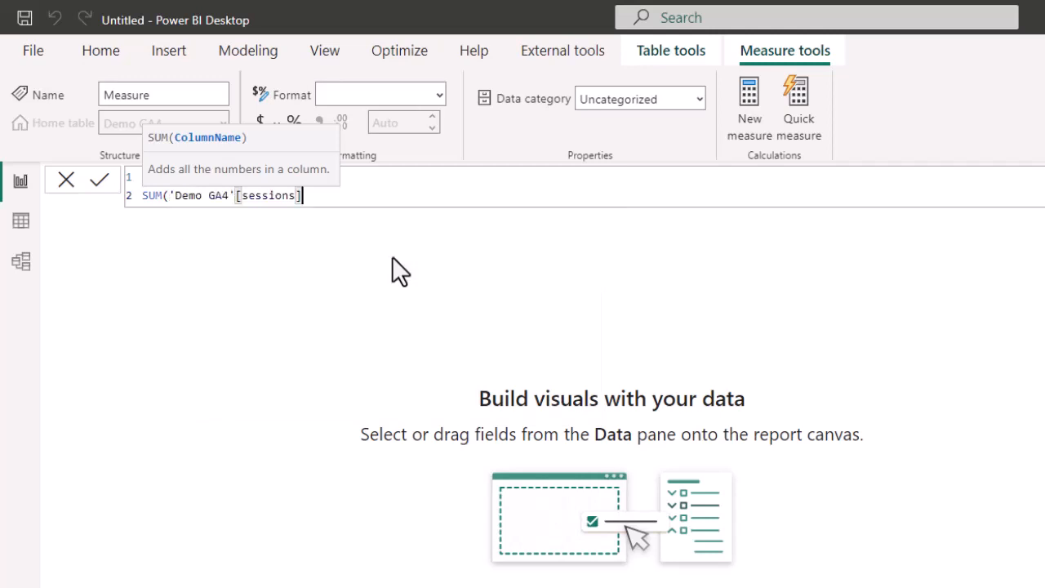
text())
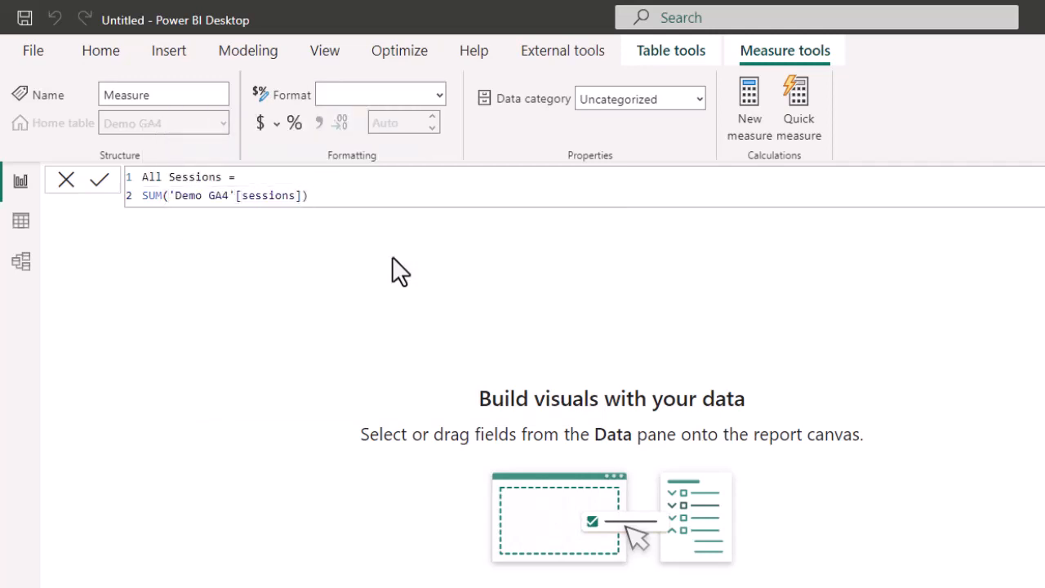
key(Return)
Create an All Users measure in Demo GA4 as SUM('Demo GA4'[totalUsers])
text(All Users =)
key(shift+Return)
text(SUM()
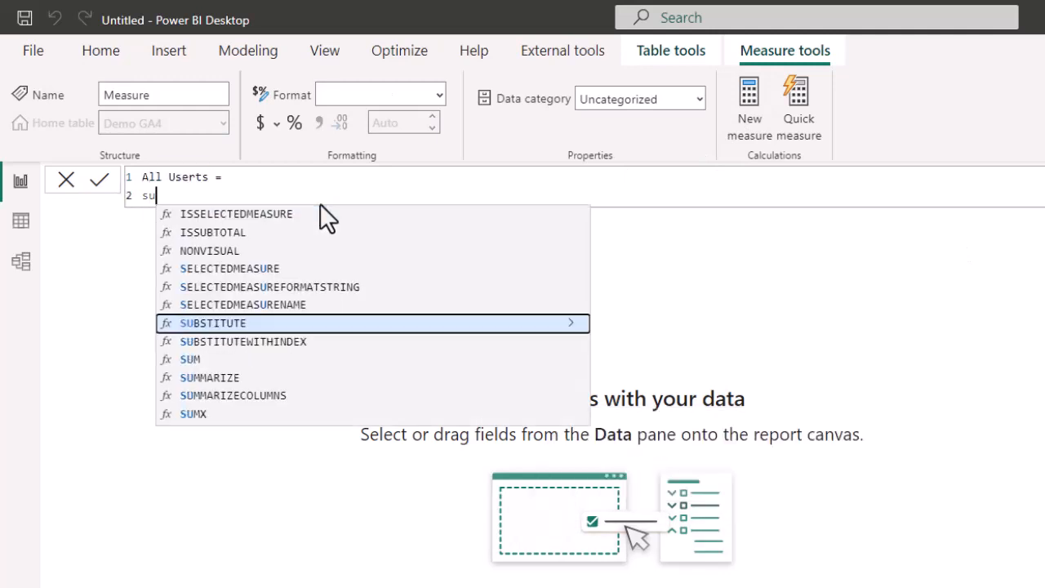
text(ga)
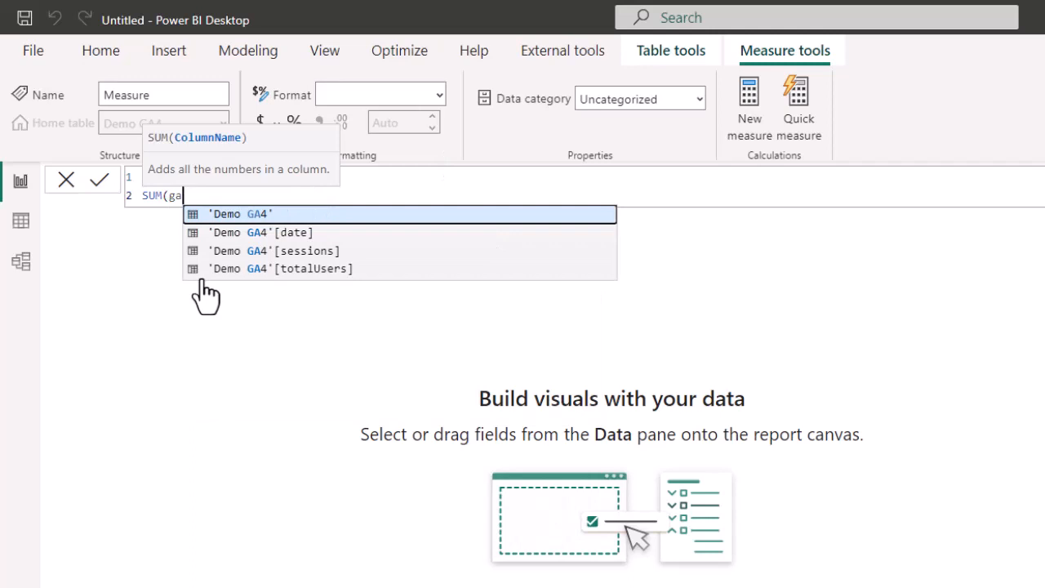
click(239, 270)
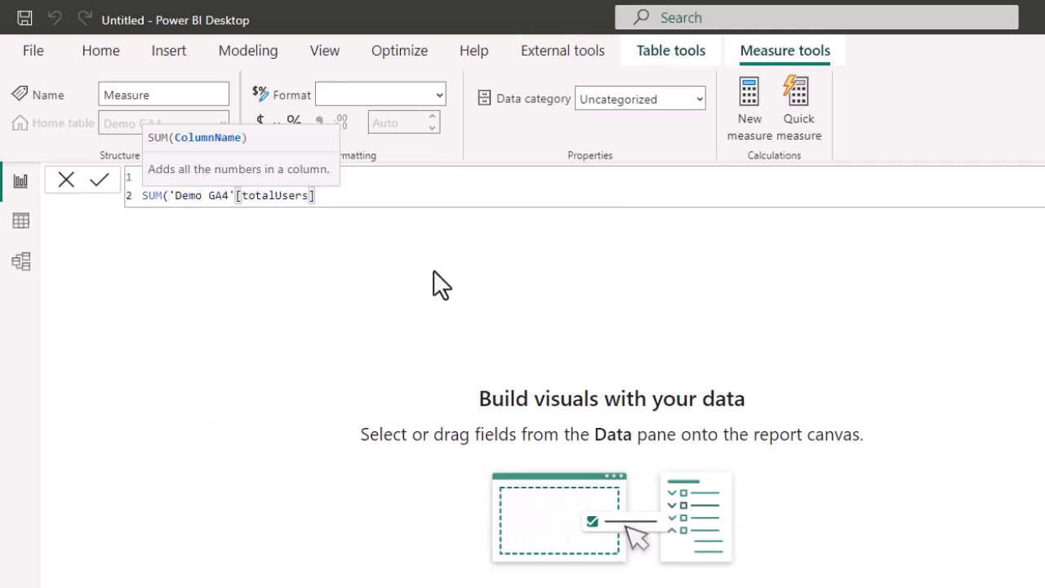
text())
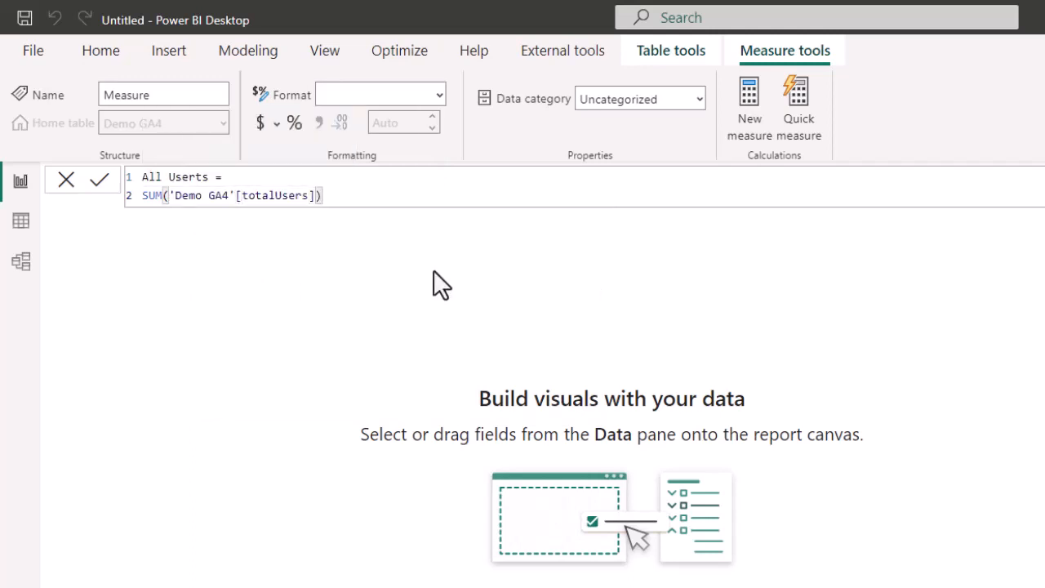
click(201, 175)
click(351, 355)
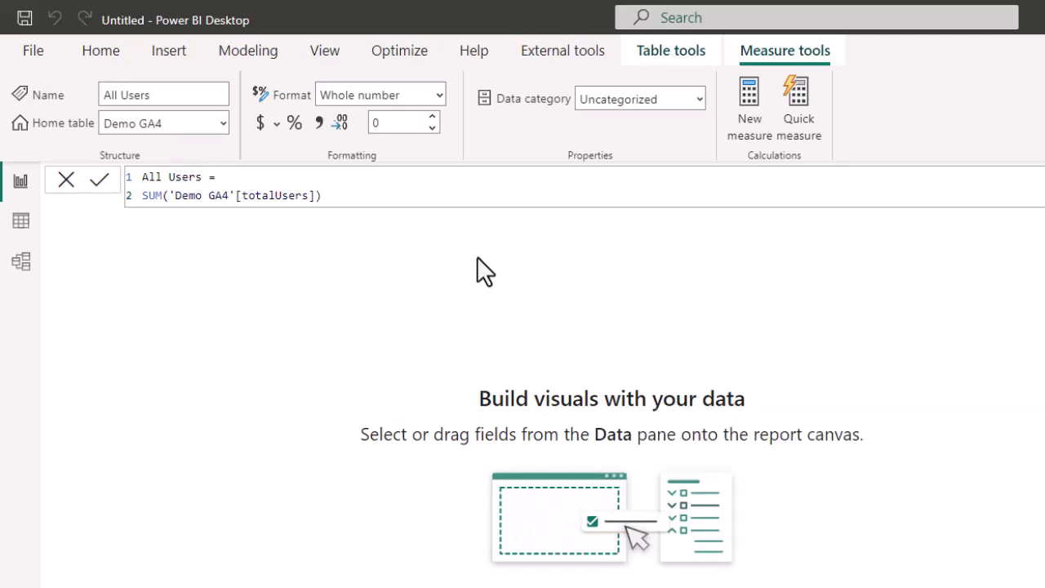
click(292, 363)
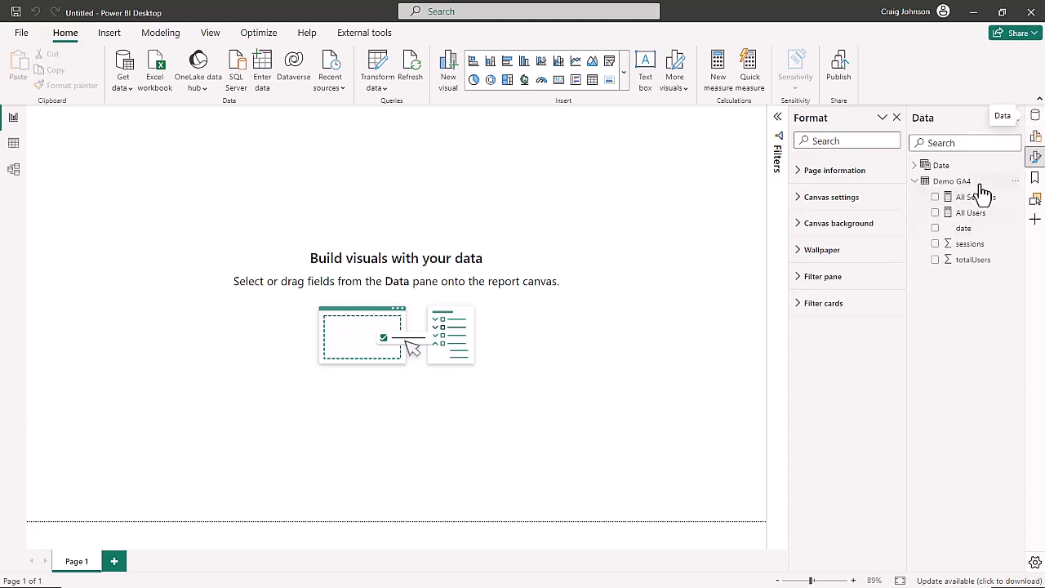
Create a Last Refreshed measure in Demo GA4 as LASTDATE('Demo GA4'[date]) and format it as Short Date
click(1017, 183)
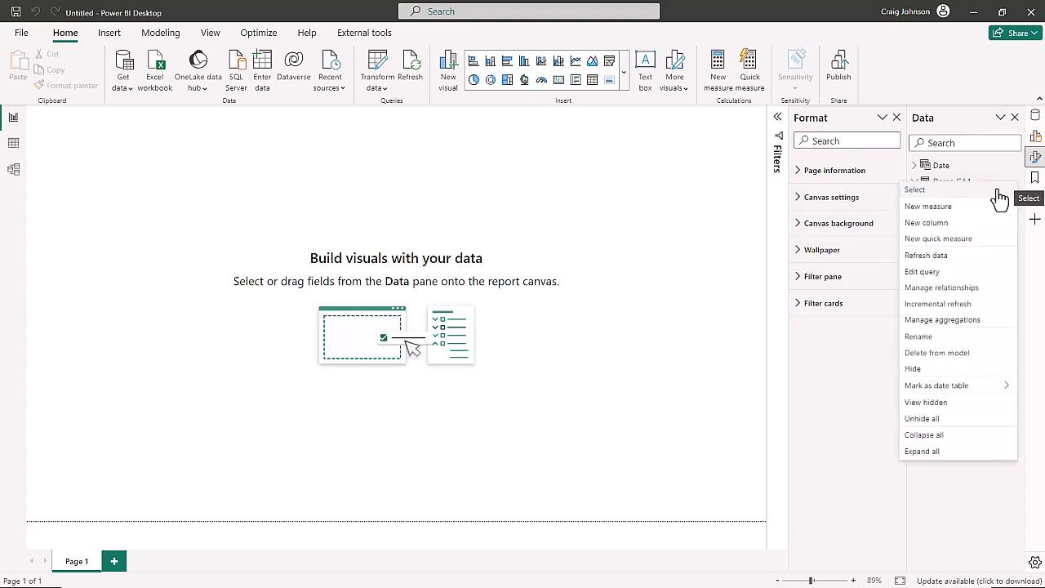
click(933, 208)
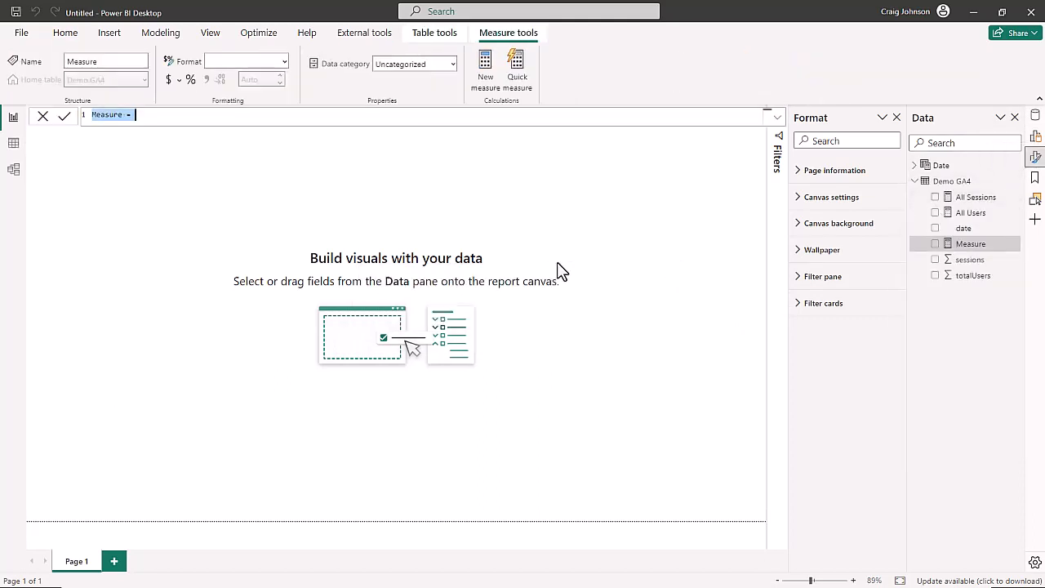
text(Last Ref)
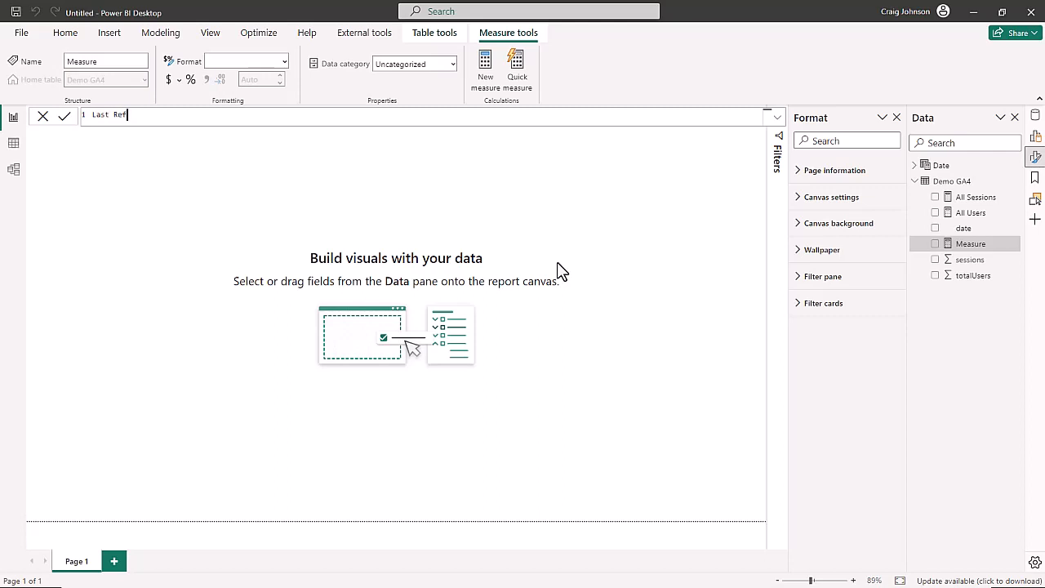
text(reshed =)
key(shift+Return)
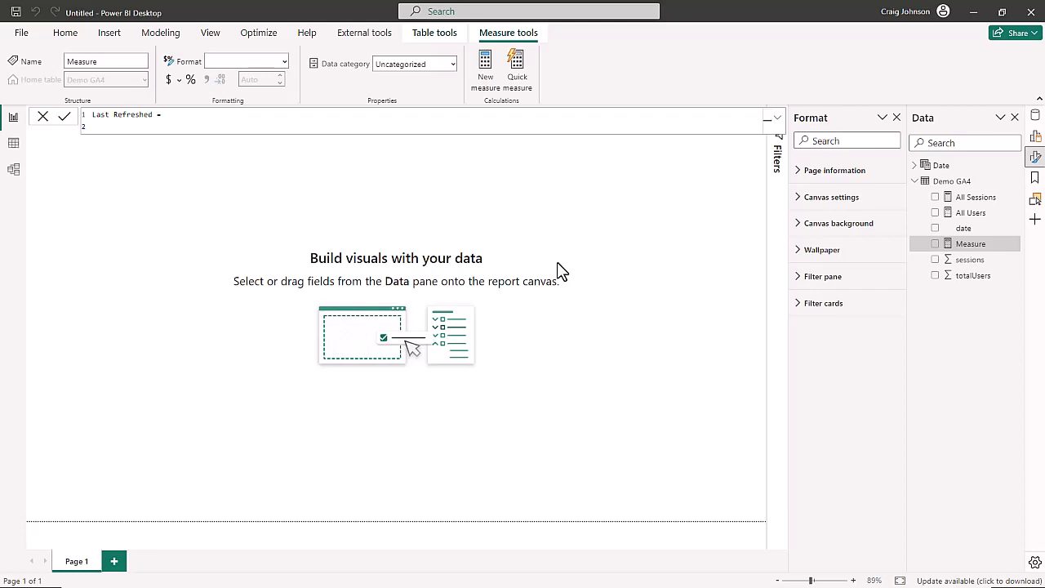
text(last)
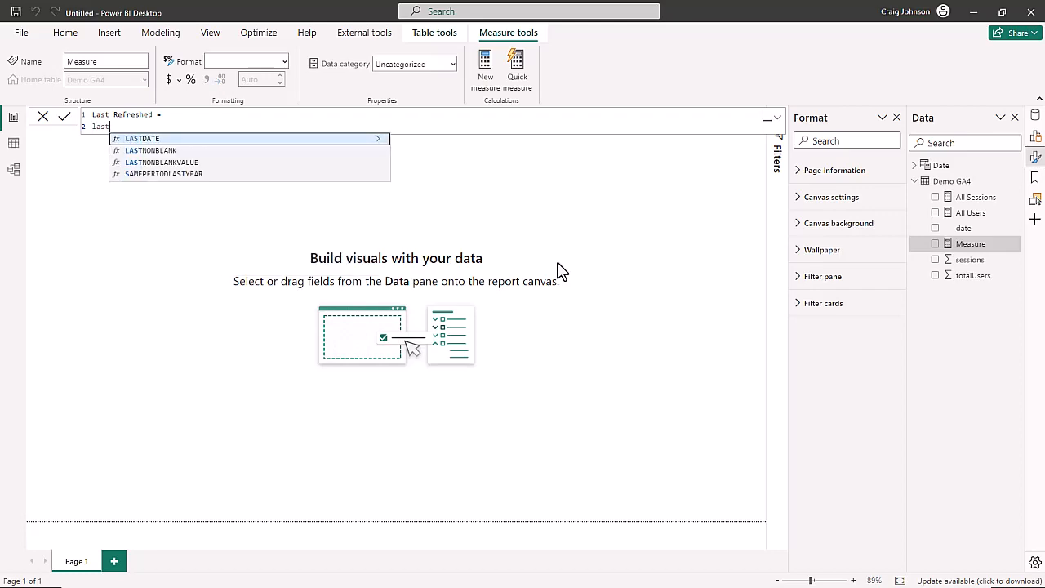
click(378, 139)
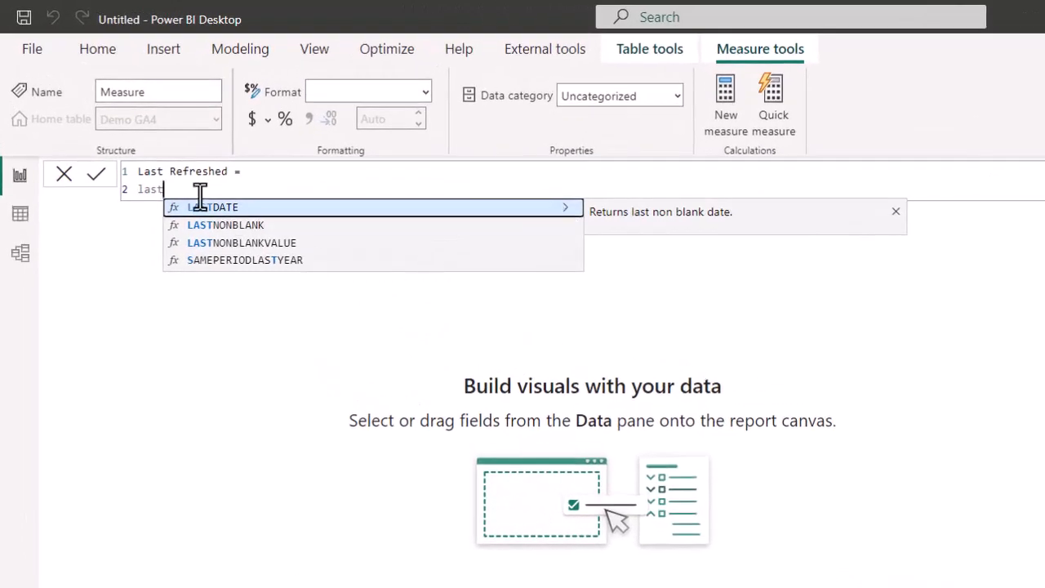
key(Tab)
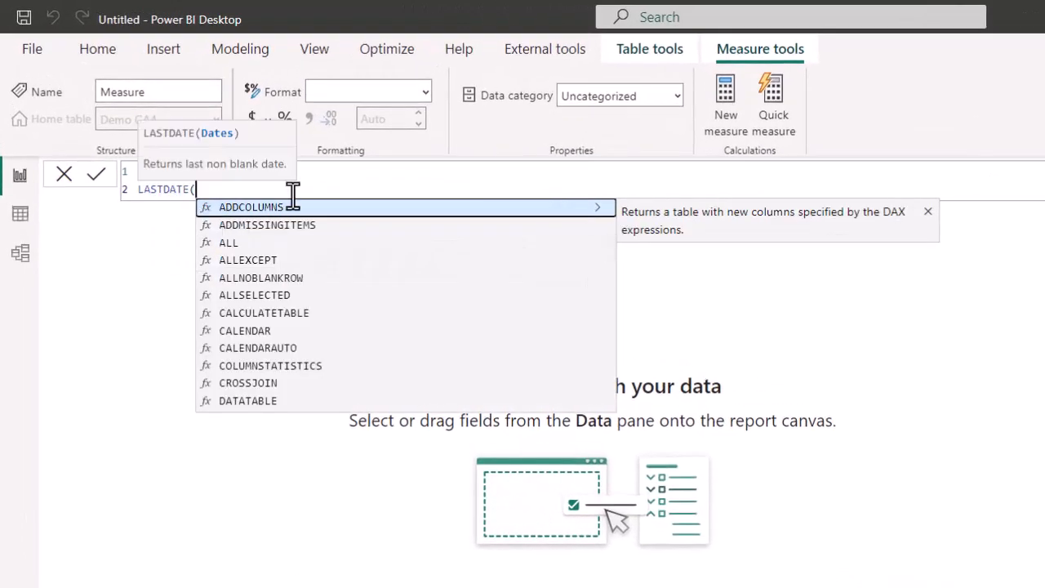
text(demo)
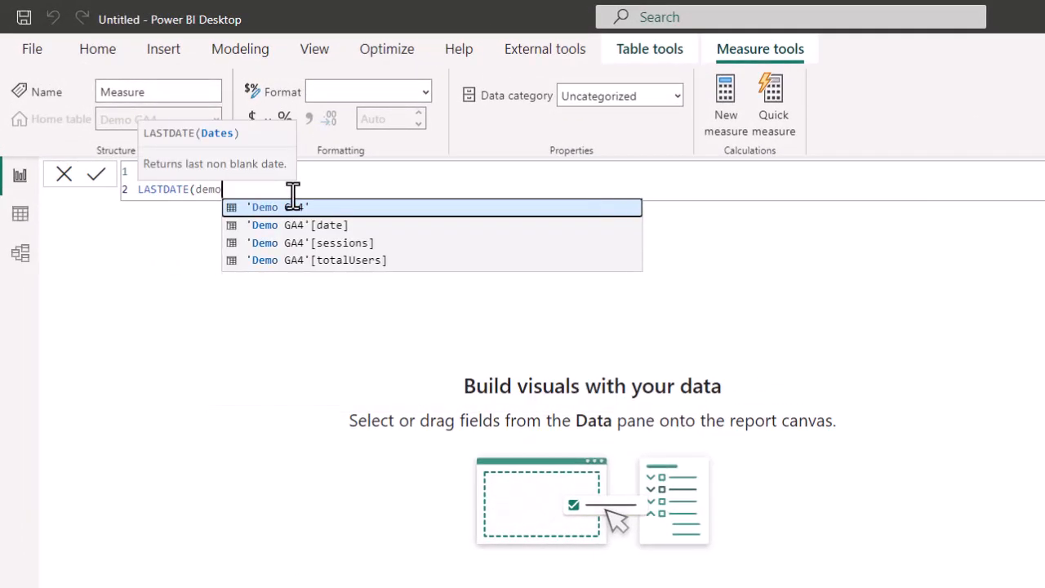
key(Down)
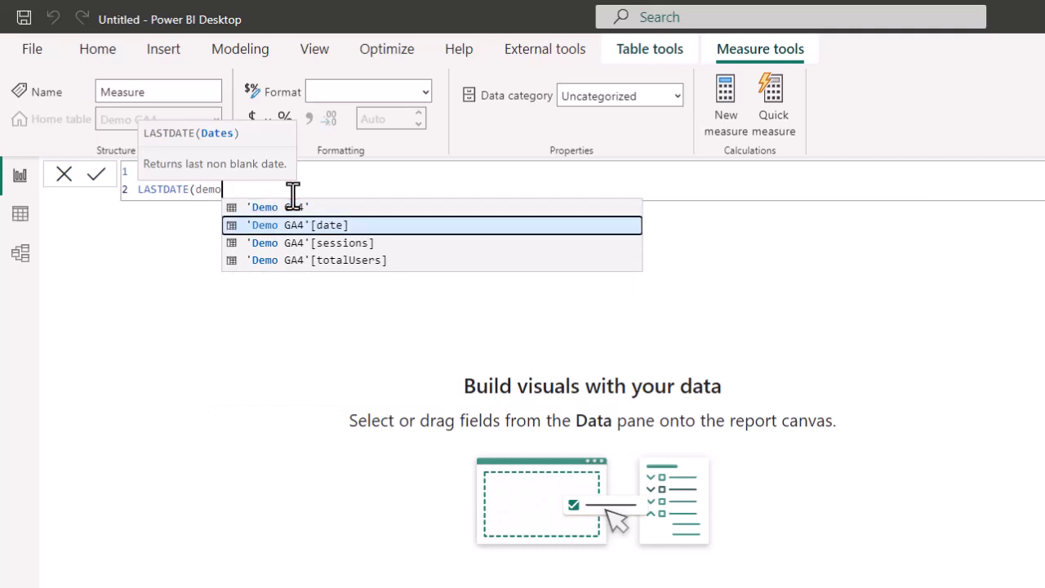
key(Tab)
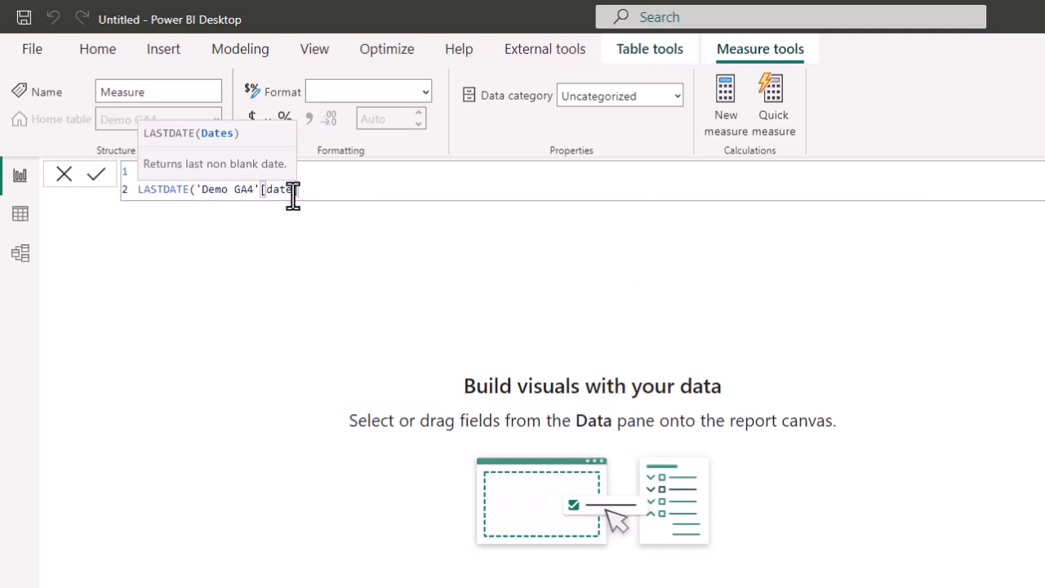
text())
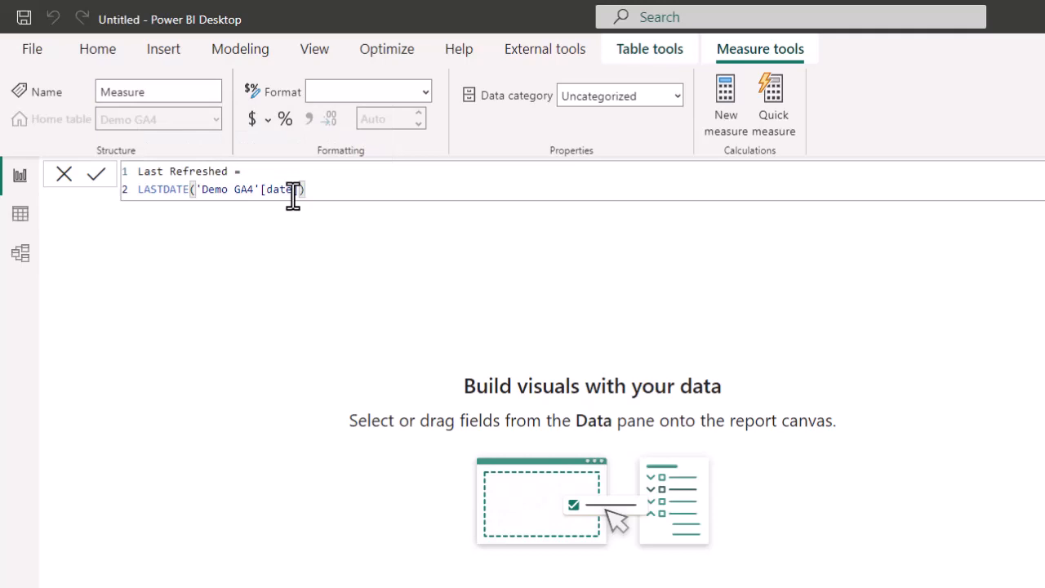
key(Return)
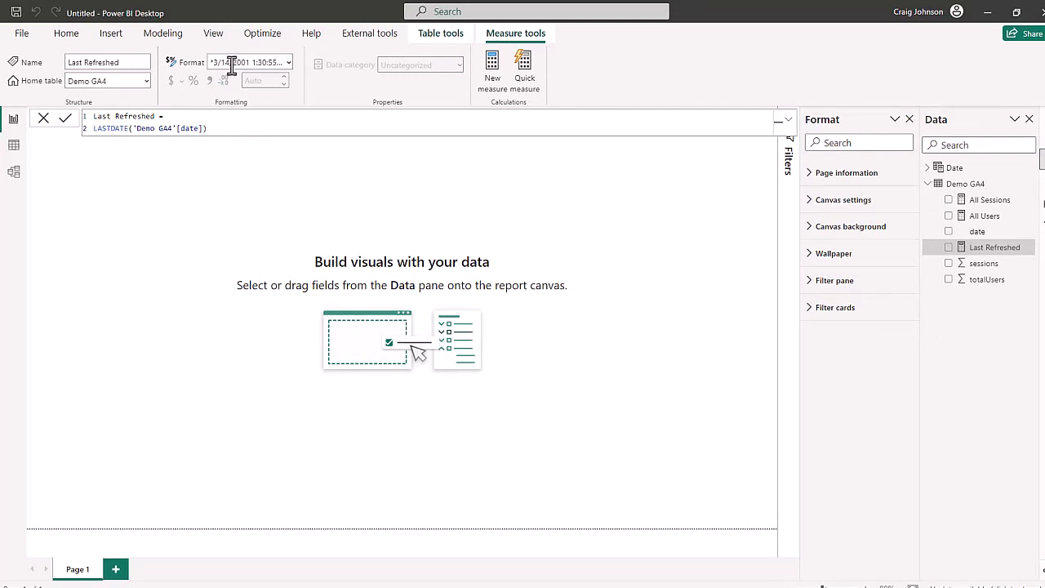
click(290, 64)
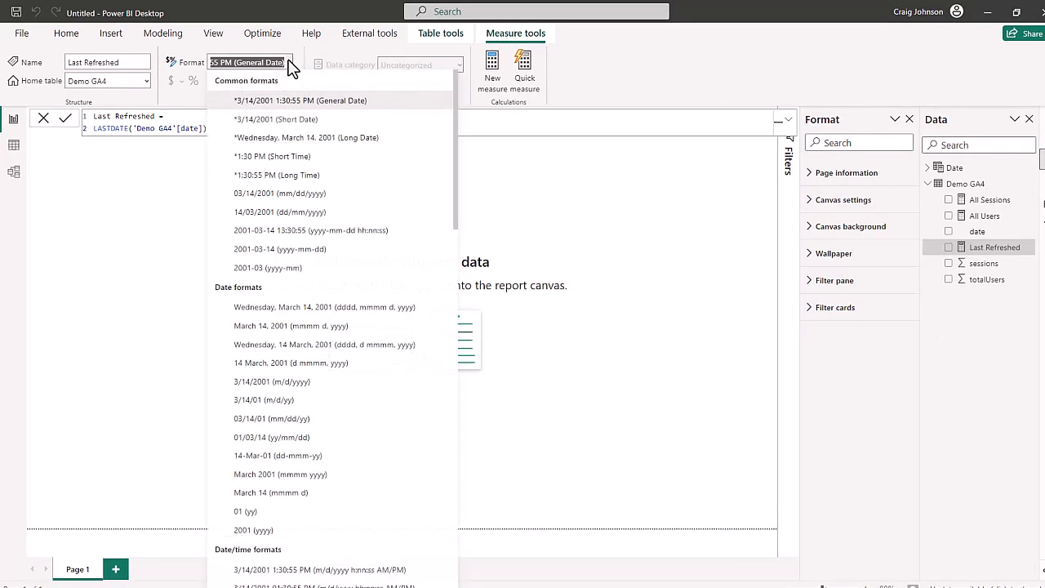
click(264, 123)
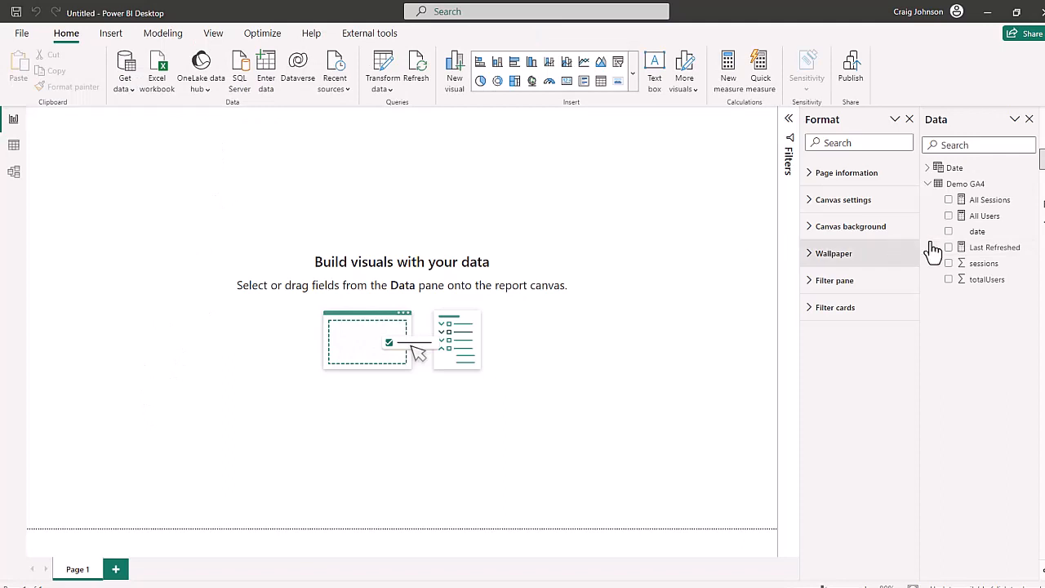
Add a card showing the Last Refreshed measure, shrink it to a compact rectangle and place it at the canvas's lower-left
drag(980, 249, 226, 486)
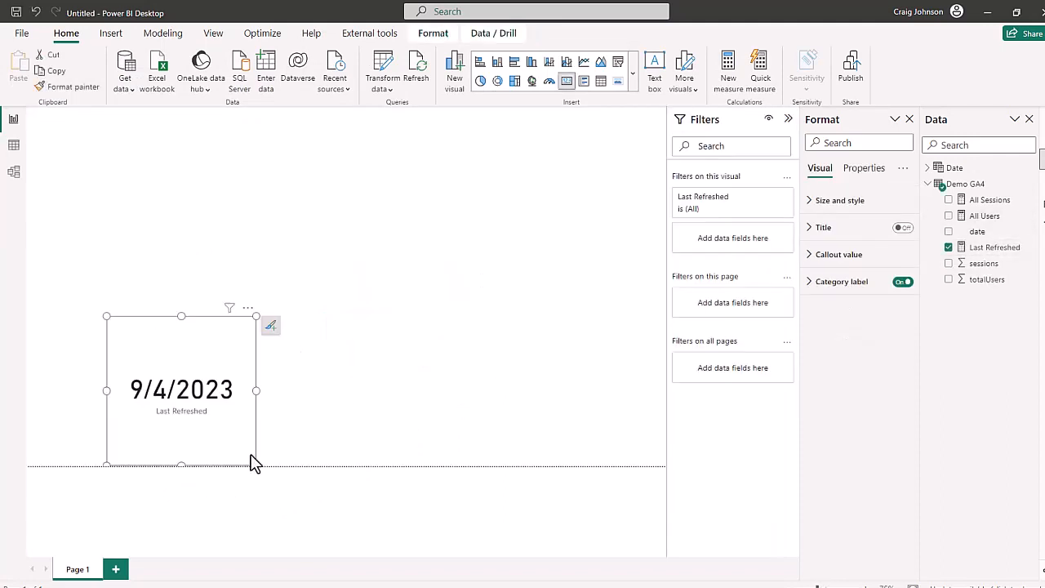
drag(256, 449, 292, 425)
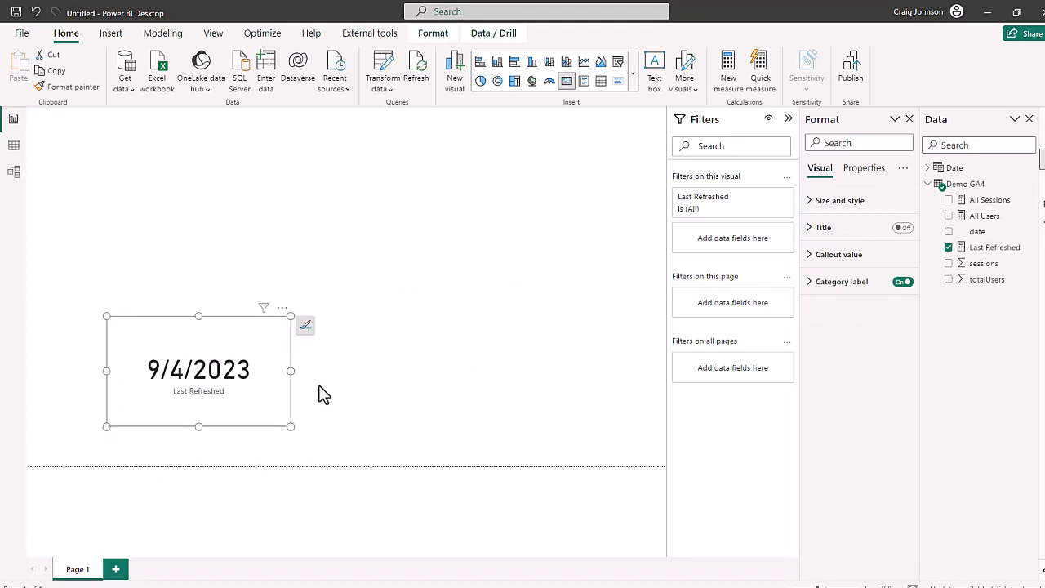
click(419, 72)
drag(230, 327, 269, 358)
drag(326, 450, 294, 413)
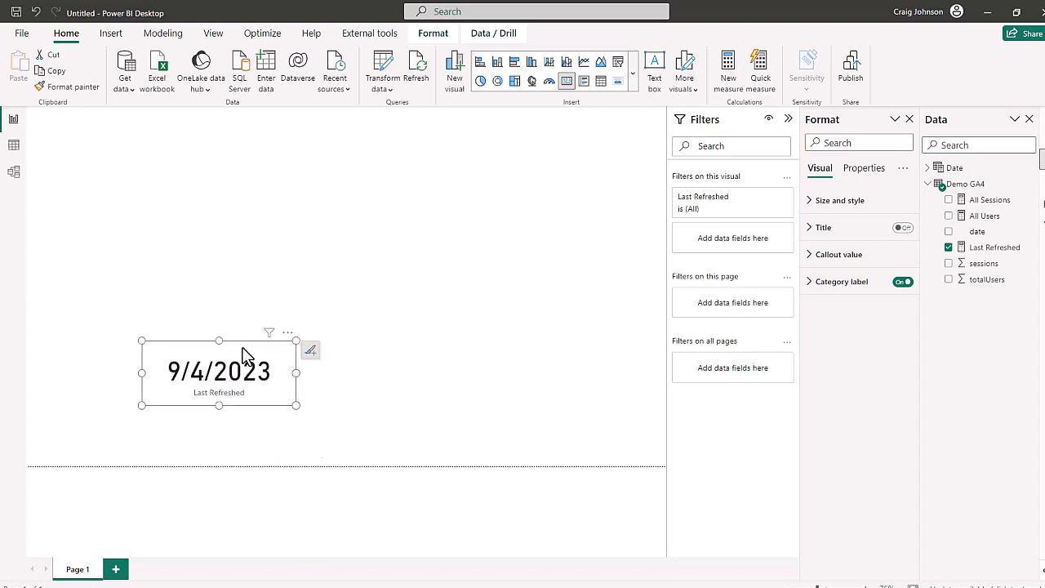
drag(242, 352, 196, 409)
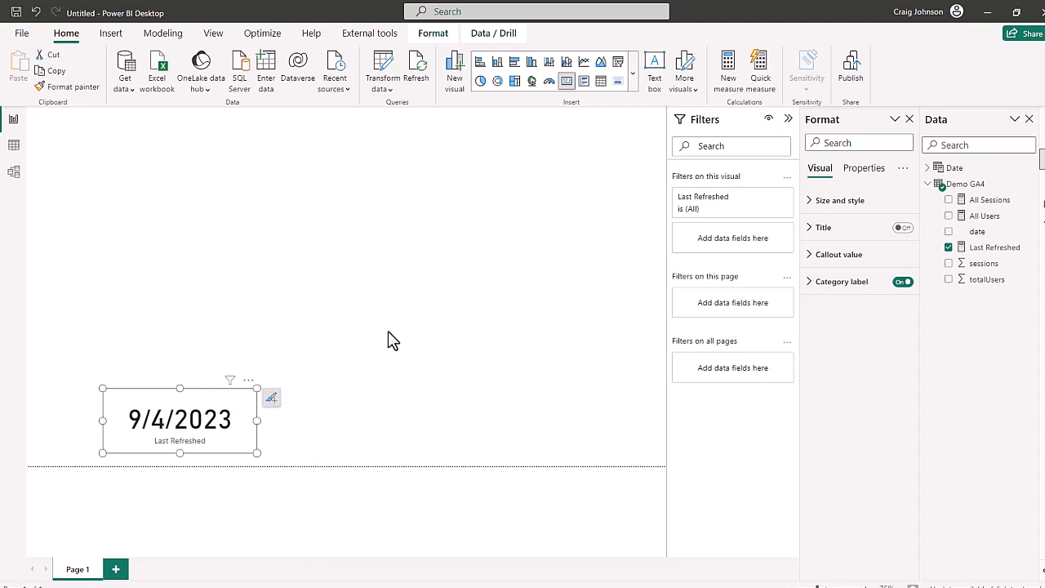
click(507, 314)
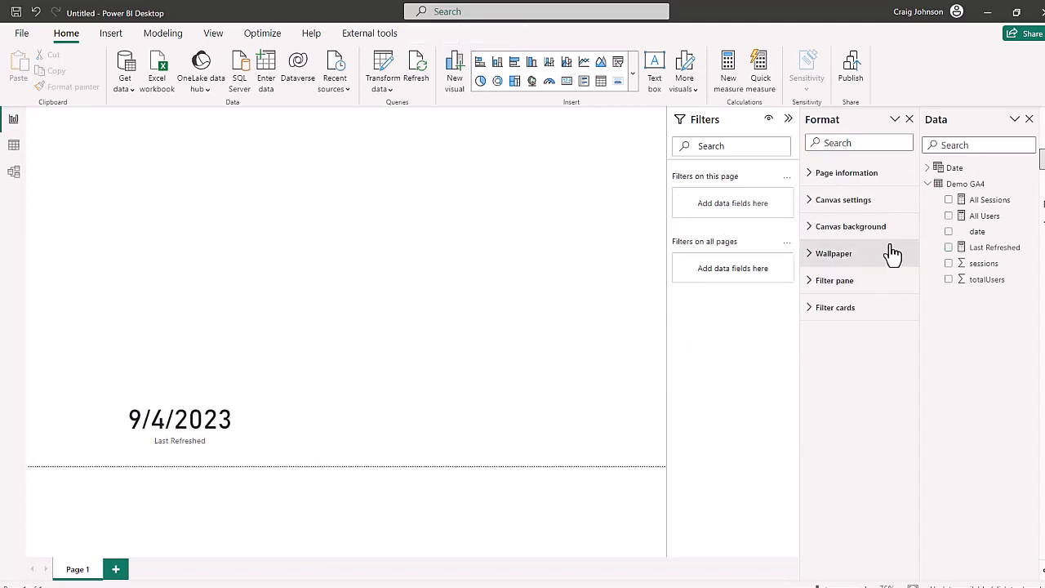
Apply thousands-separator formatting to the All Sessions and All Users measures
click(988, 201)
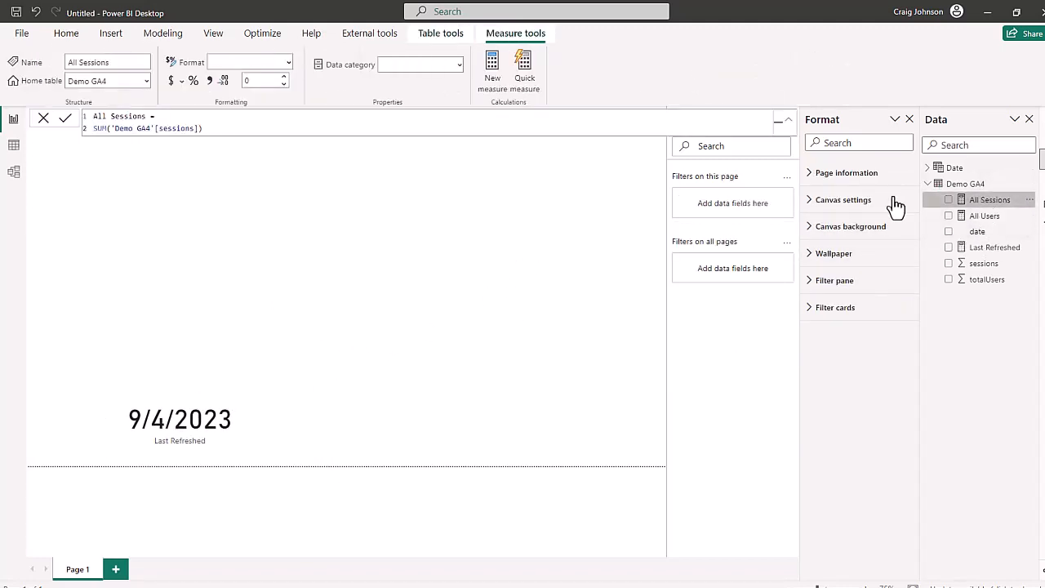
click(210, 81)
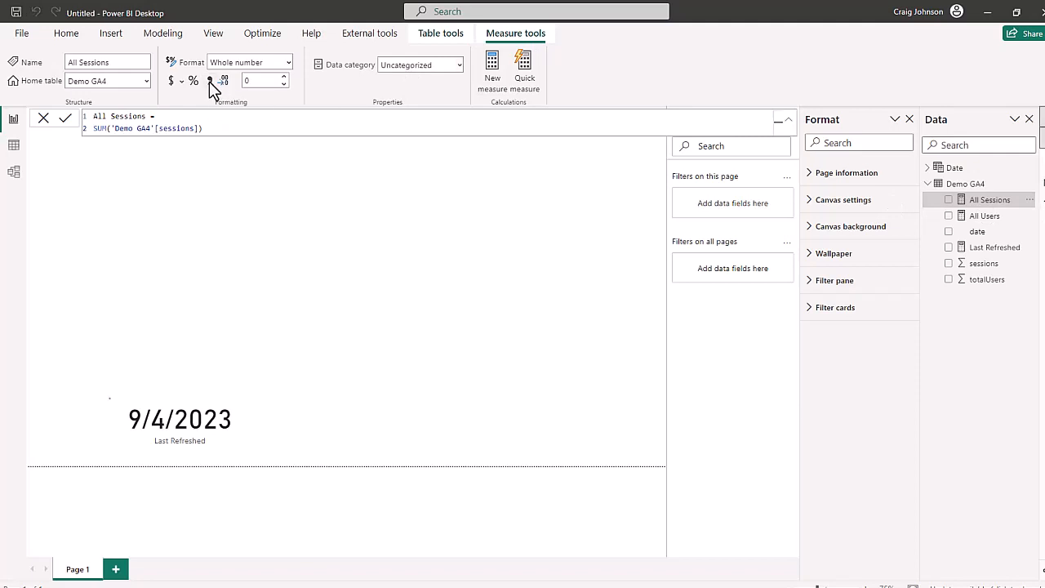
click(985, 217)
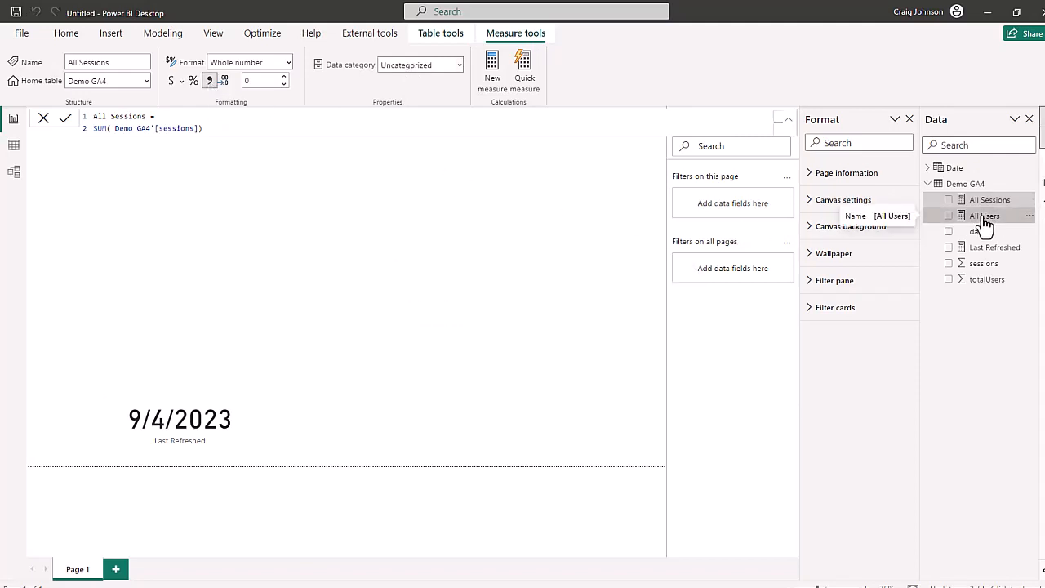
click(209, 81)
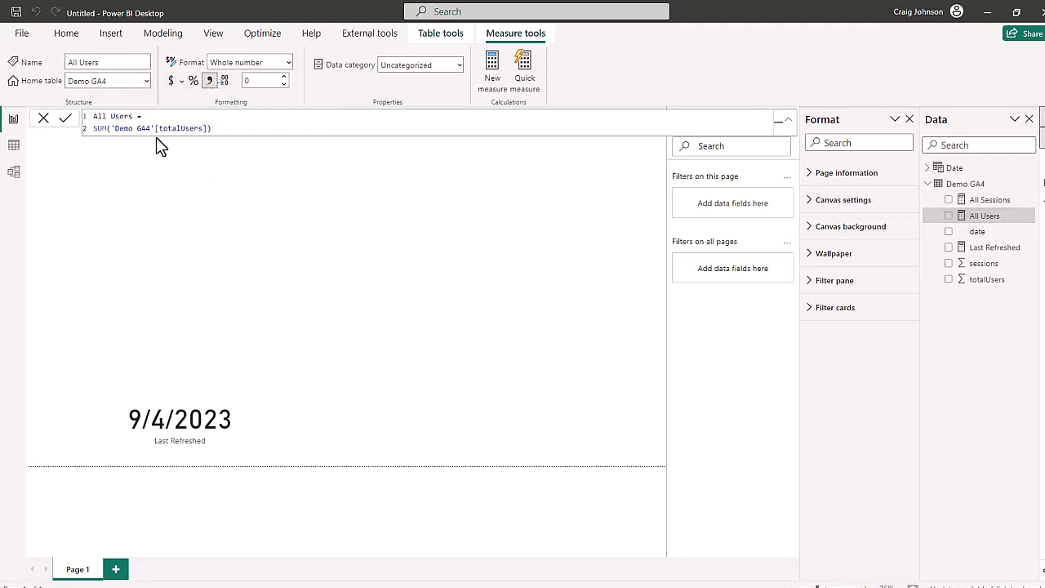
Add a new-style card visual with All Sessions and All Users and place it at the canvas's upper-right
click(67, 34)
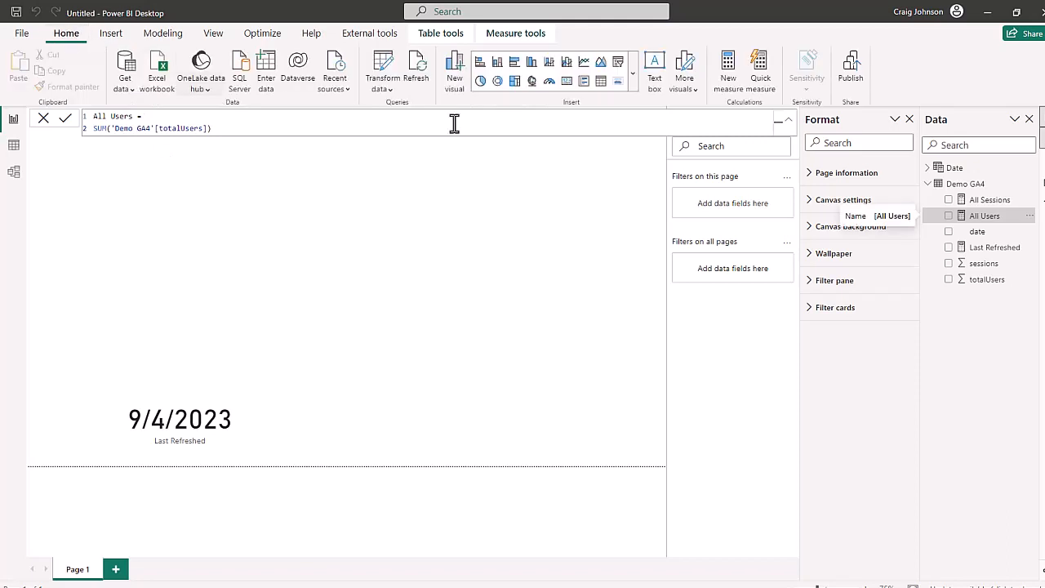
click(632, 73)
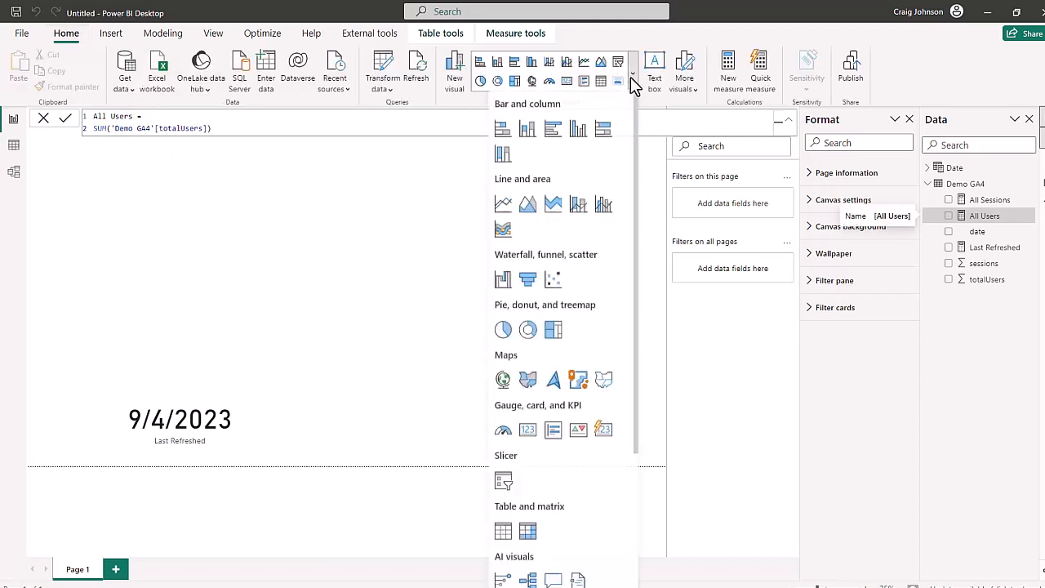
click(604, 433)
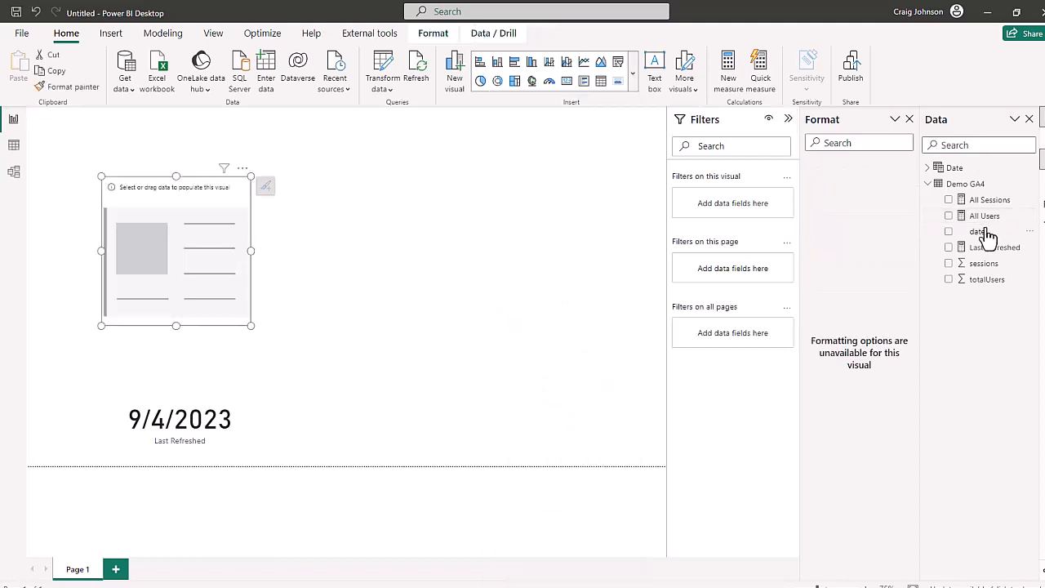
drag(985, 200, 189, 243)
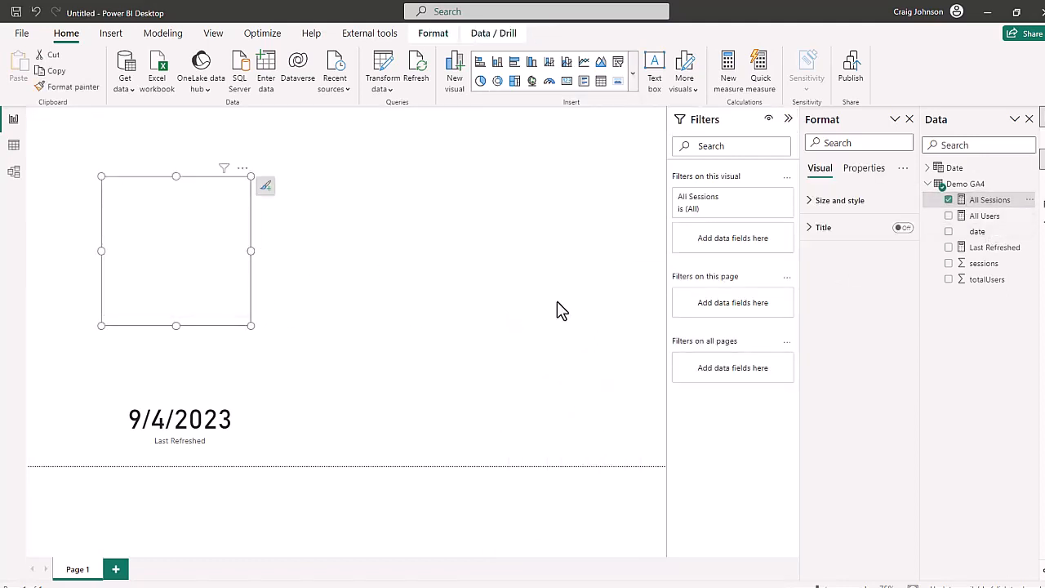
drag(980, 219, 200, 290)
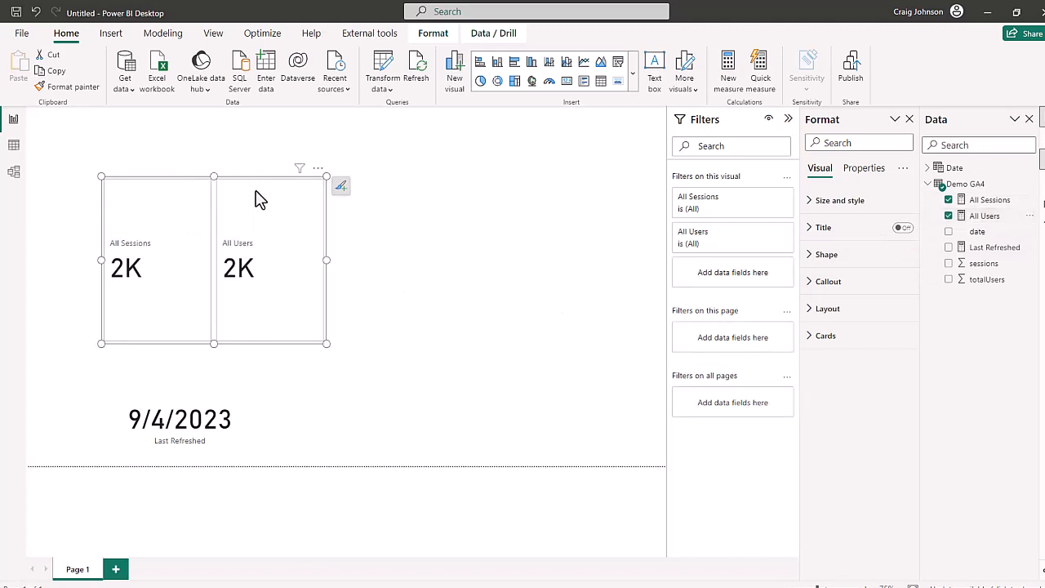
drag(257, 199, 523, 155)
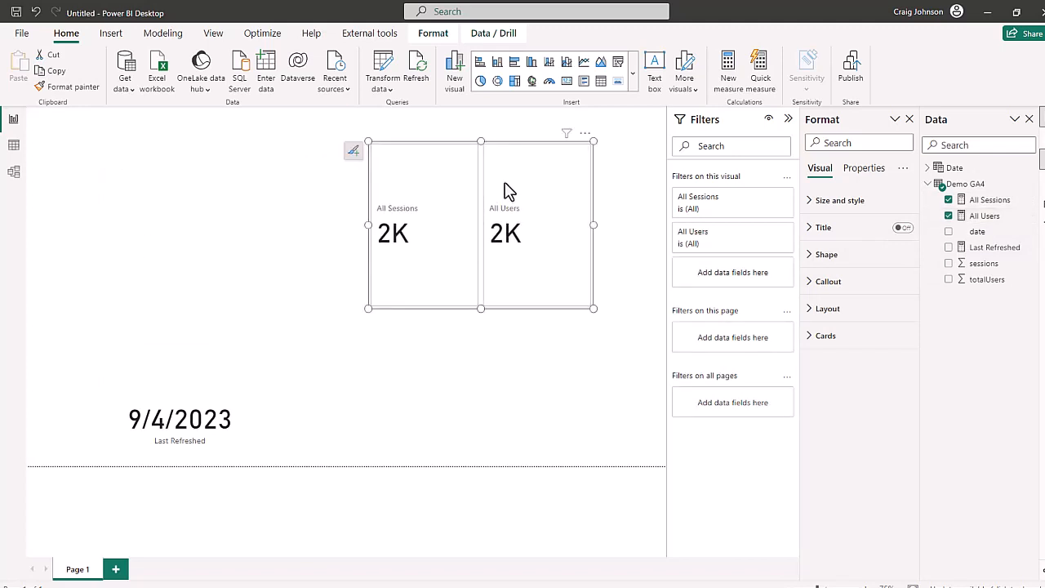
click(518, 324)
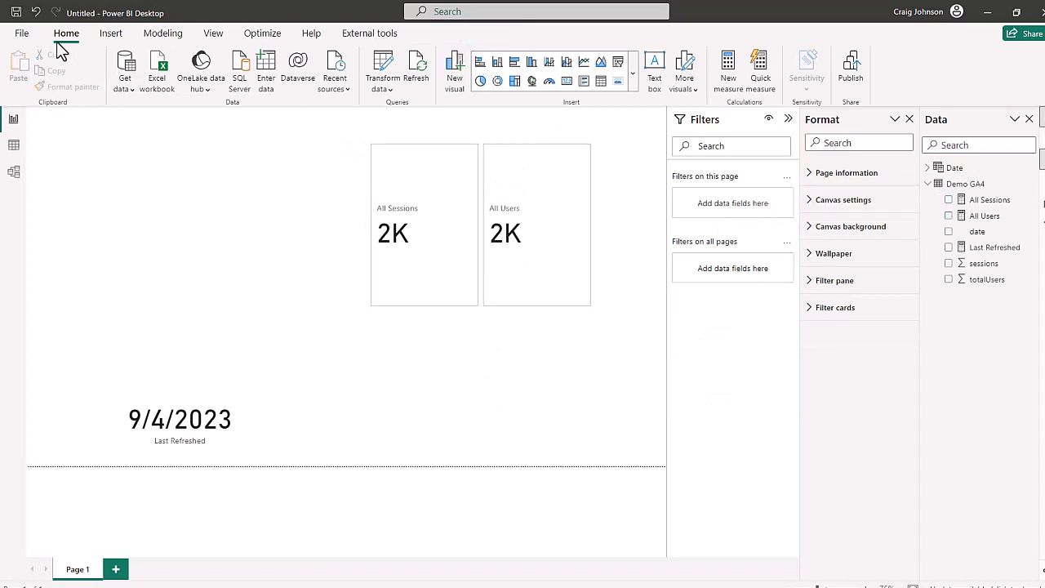
Add a slicer for the Date table's Year field and place it below the sessions and users cards
click(618, 62)
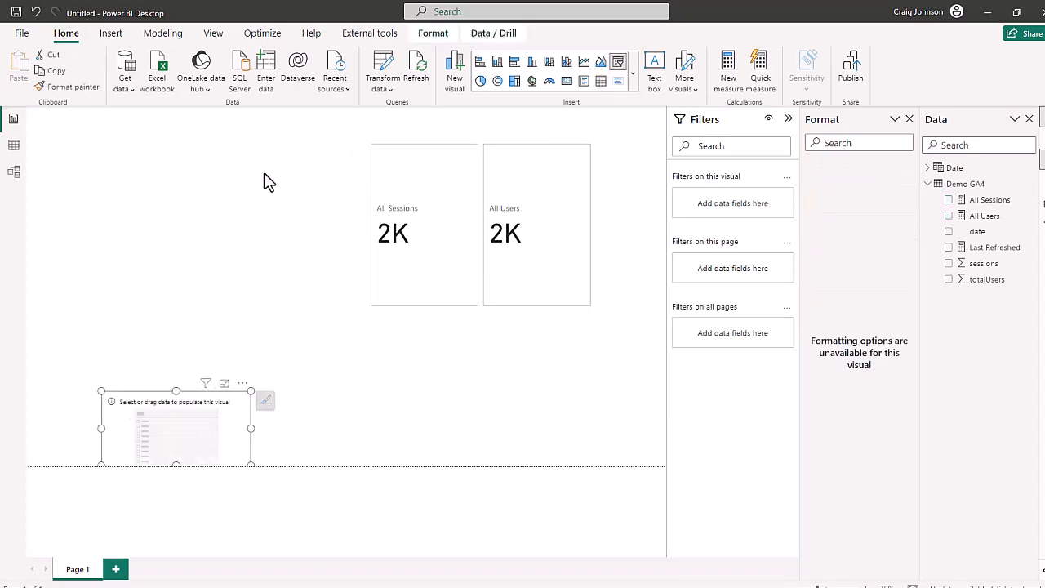
drag(201, 414, 525, 378)
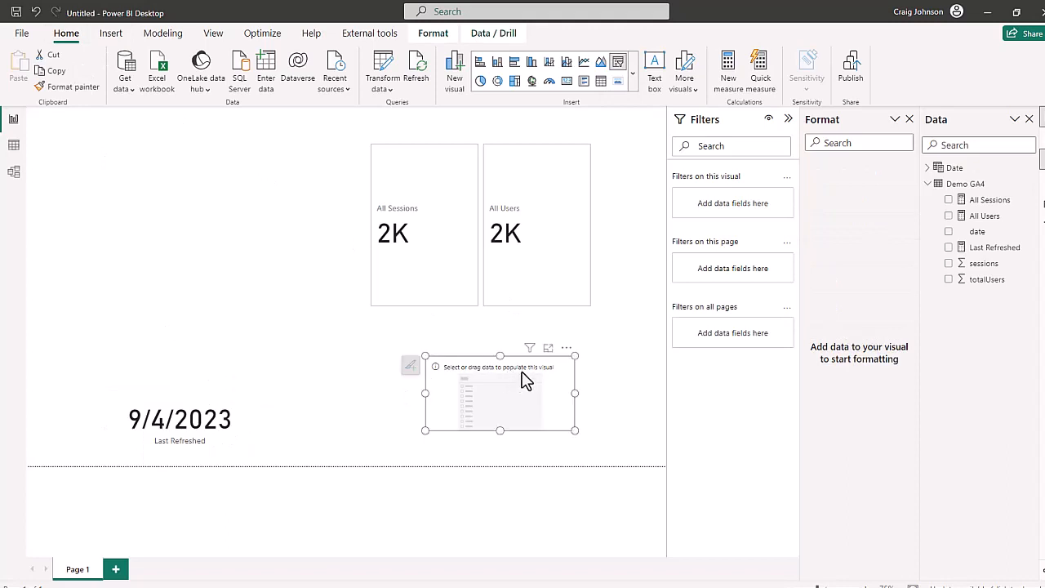
click(927, 169)
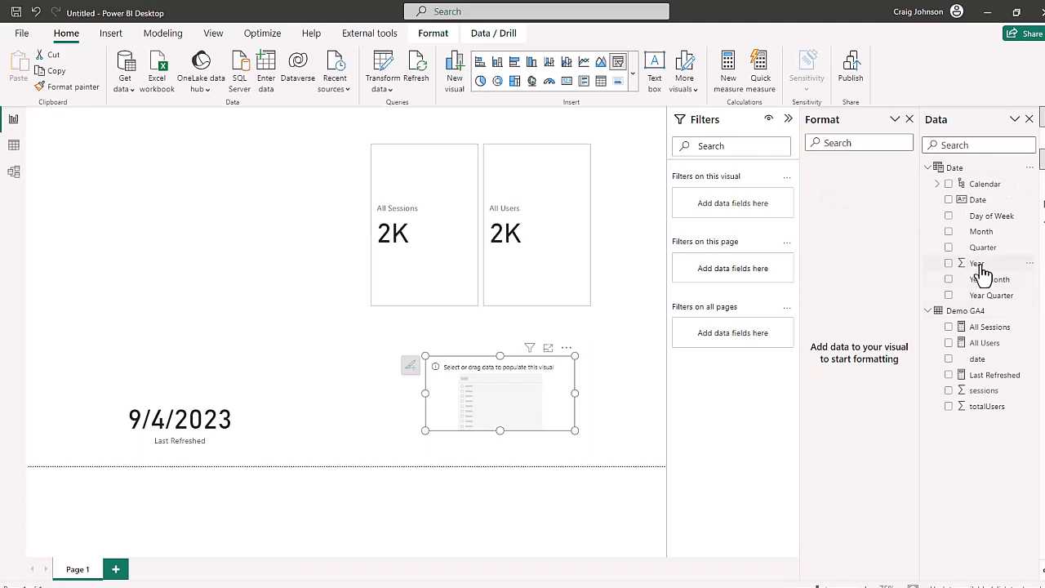
drag(978, 263, 510, 384)
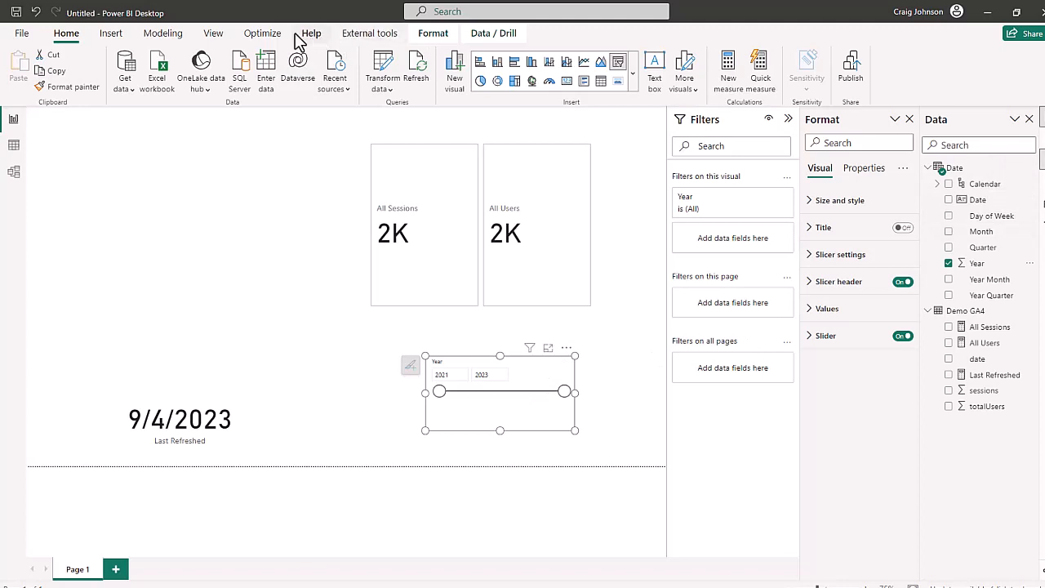
Change the Year slicer's style to Dropdown
click(216, 36)
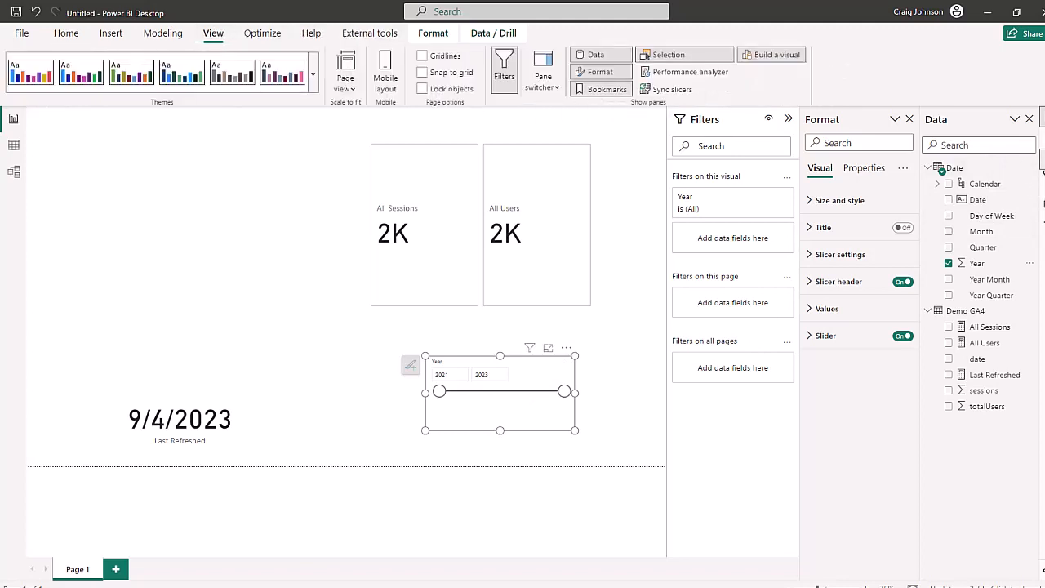
click(1044, 160)
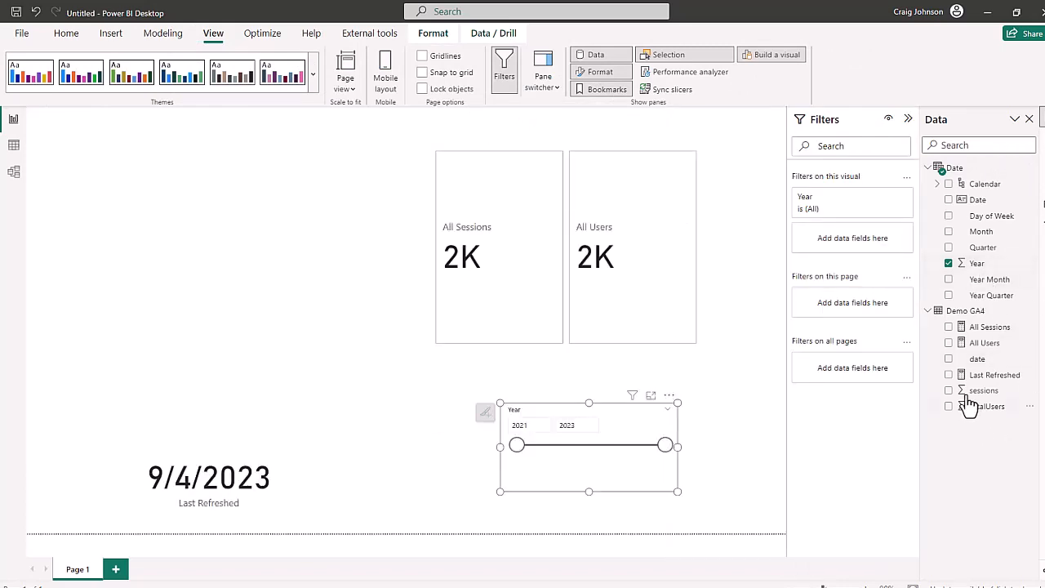
click(1044, 160)
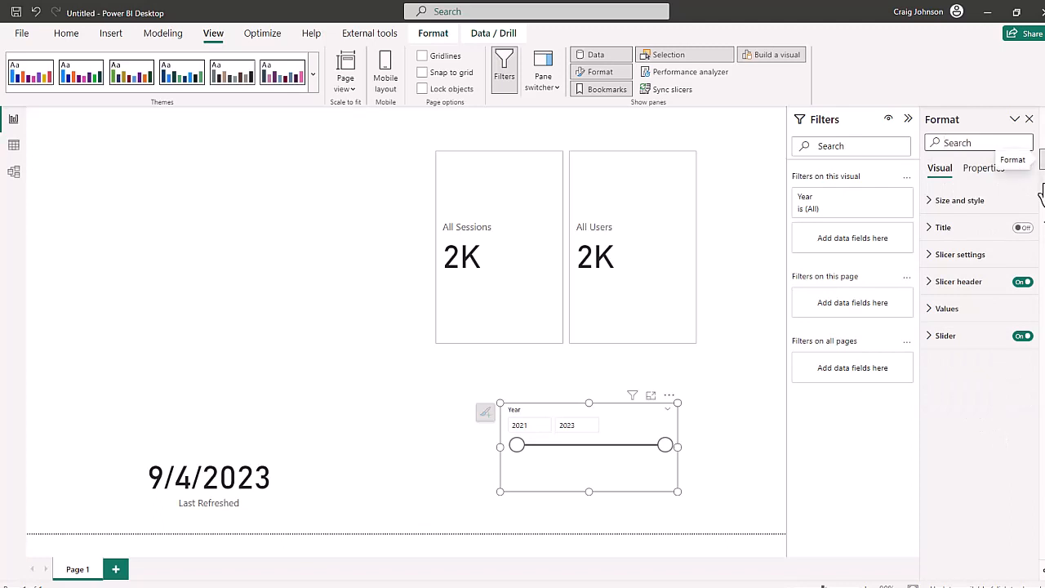
click(930, 256)
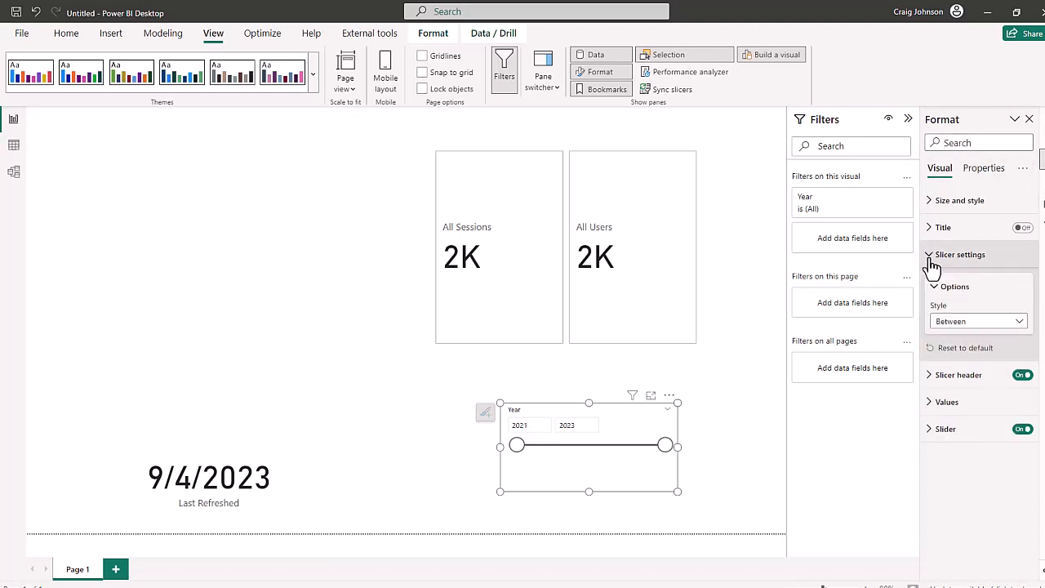
click(1015, 324)
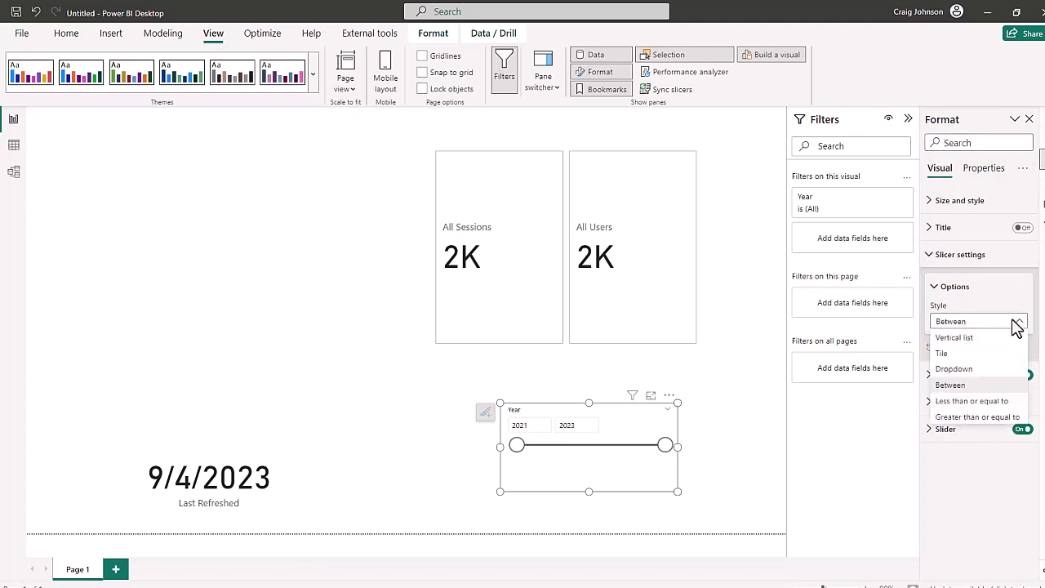
click(952, 370)
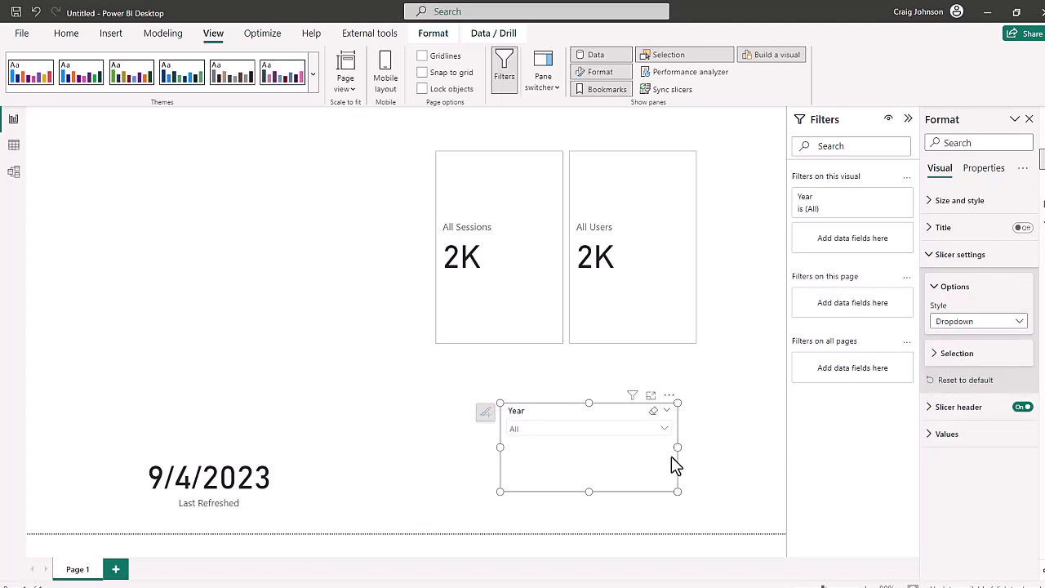
Shrink the Year slicer to a compact box and filter the page to 2023
click(662, 429)
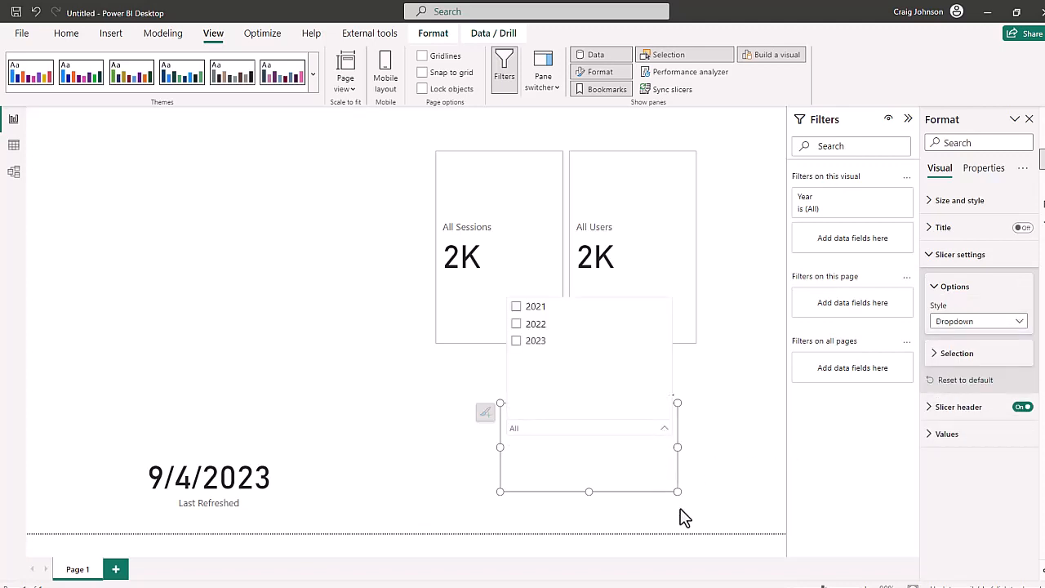
drag(674, 491, 633, 453)
click(603, 431)
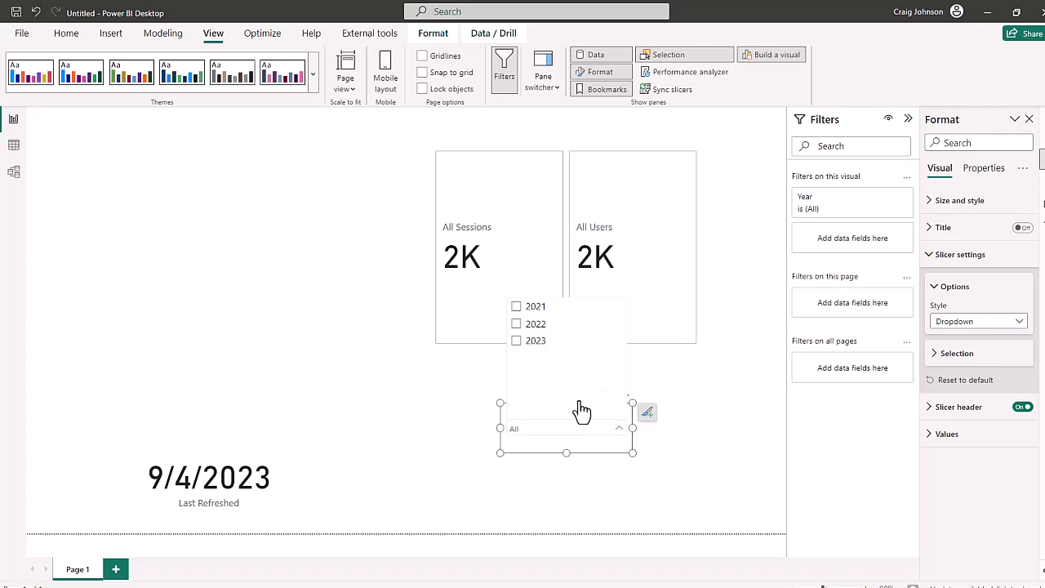
click(516, 341)
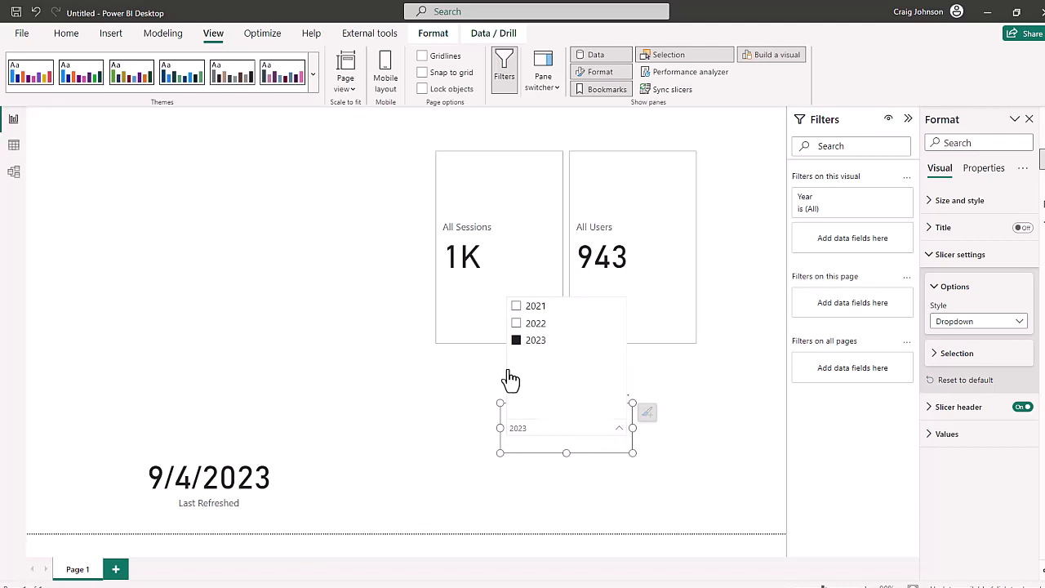
Set the callout value decimal places to 2 on the All Sessions and All Users card visual
click(516, 177)
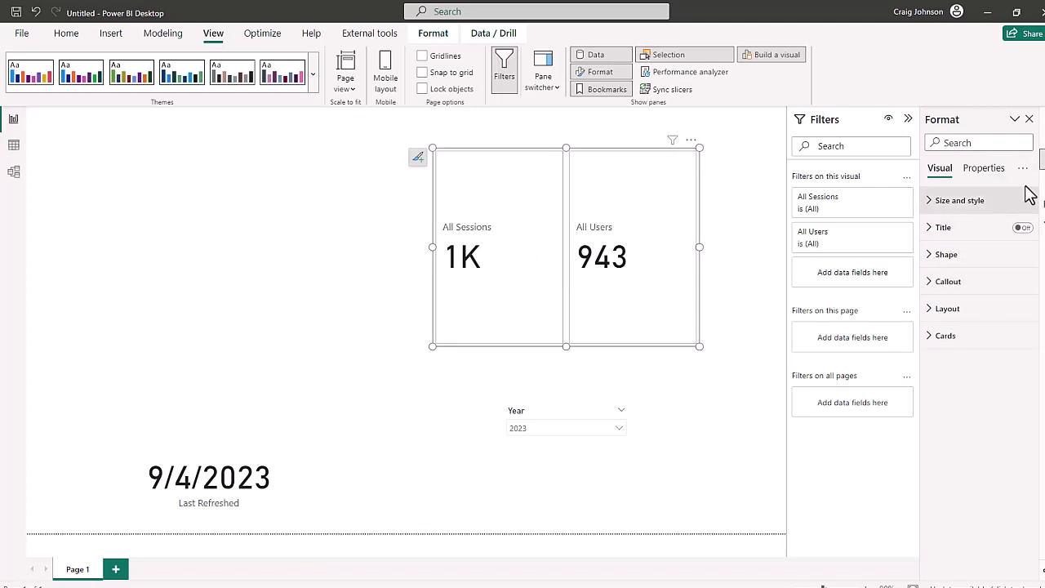
click(1029, 118)
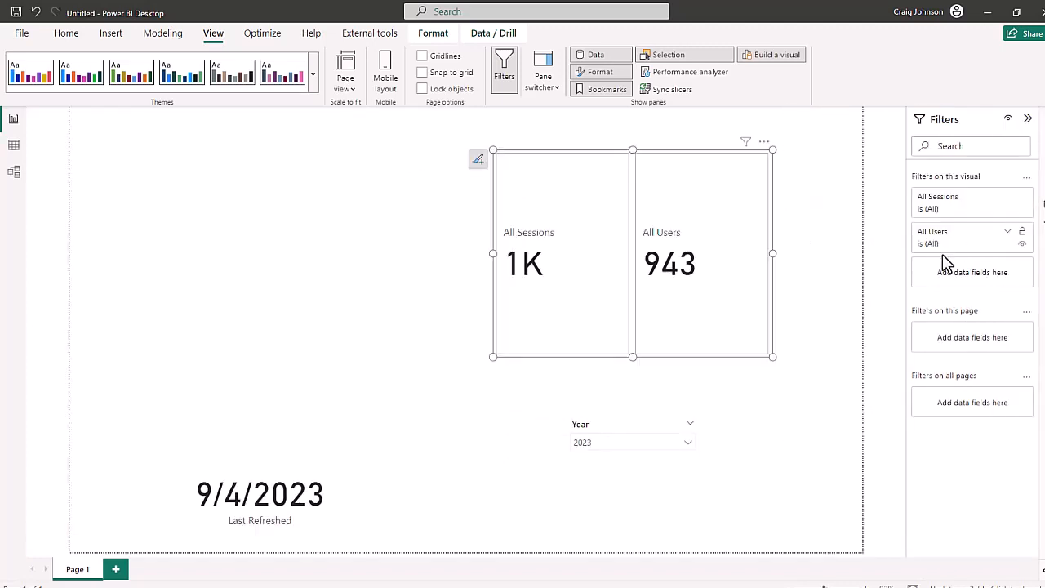
double_click(576, 257)
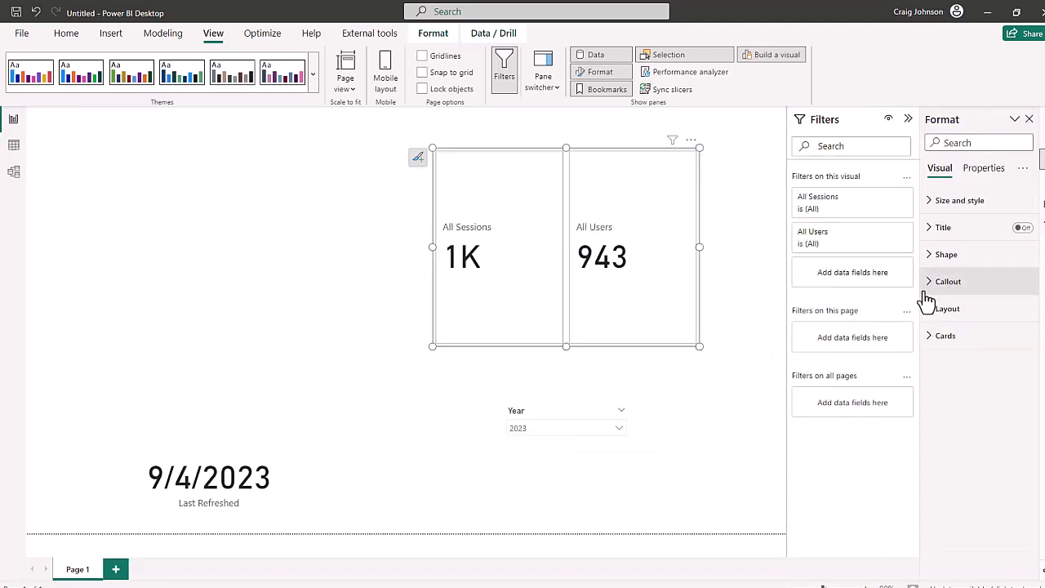
click(930, 286)
scroll(971, 436, down, 2)
scroll(968, 454, down, 3)
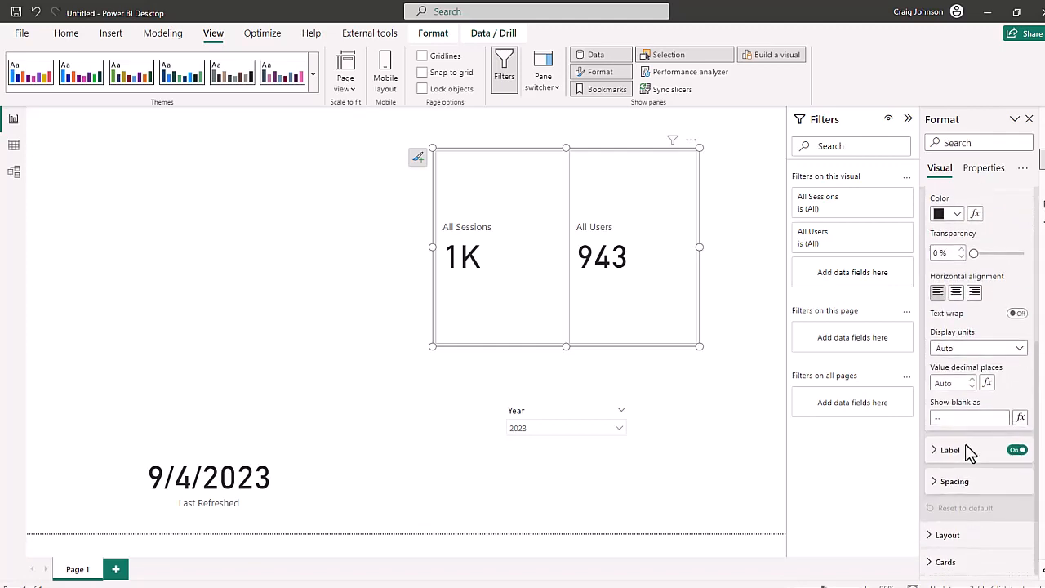
click(971, 380)
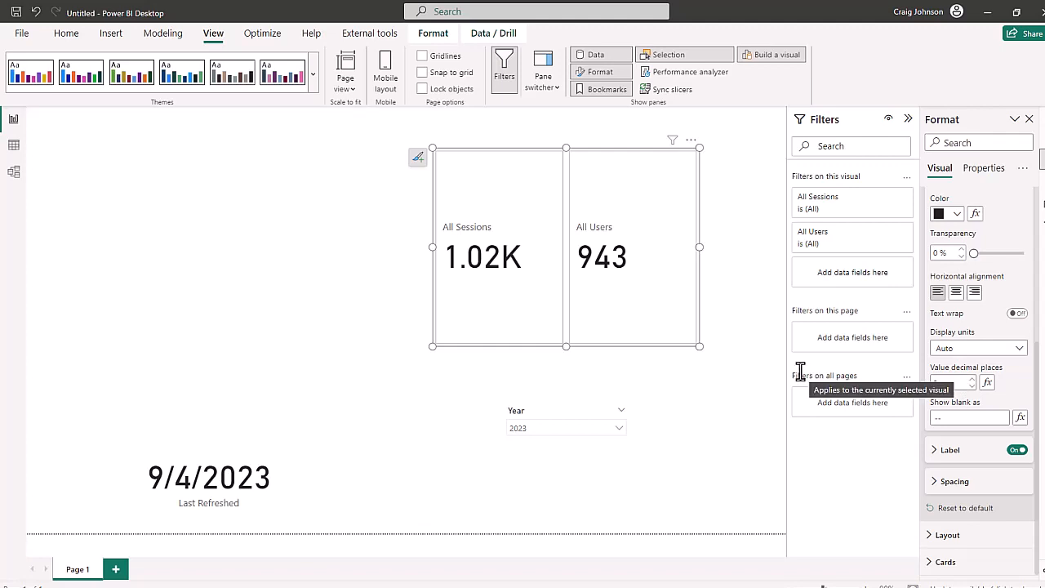
Test the cards by switching the Year slicer to 2022 and 2021, and return it to 2023
click(580, 432)
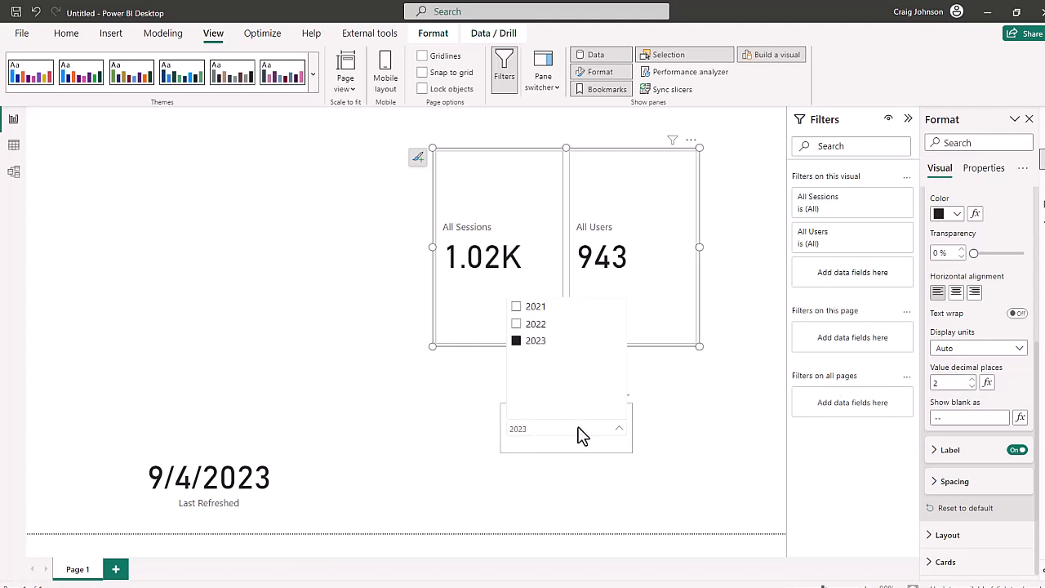
click(516, 324)
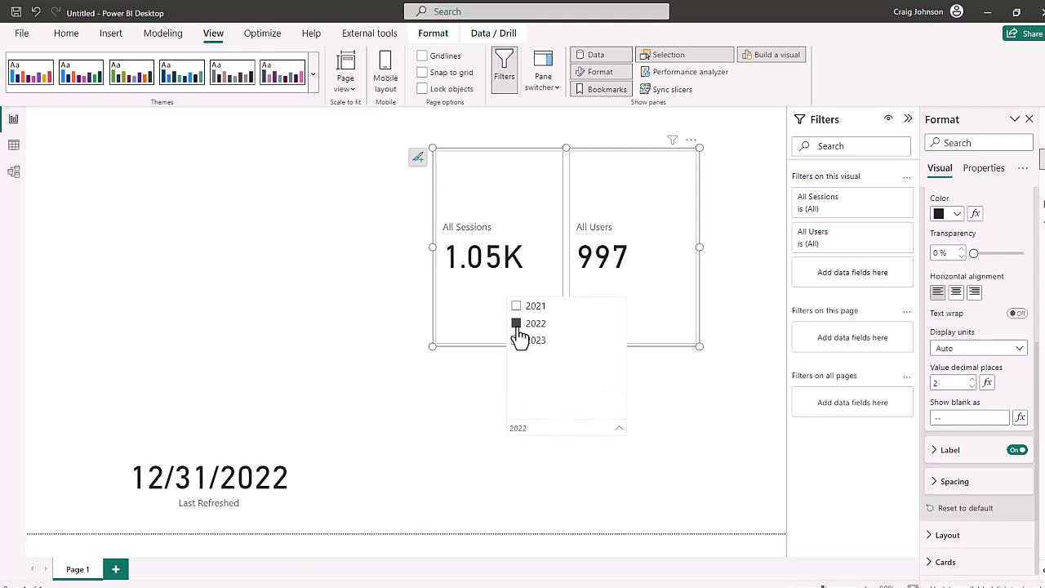
click(517, 306)
click(516, 340)
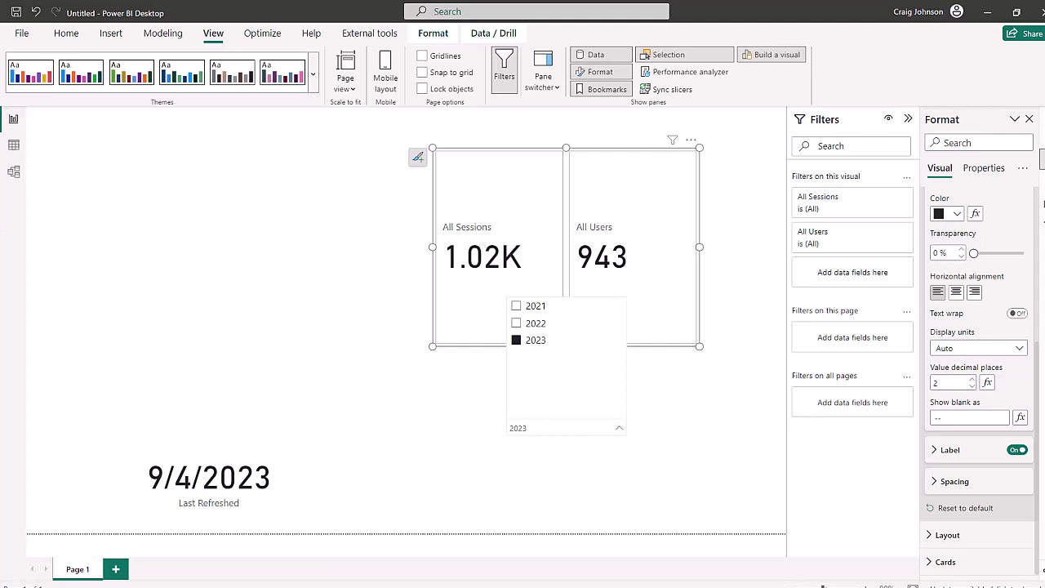
Add a second report page with a clustered column chart enlarged and positioned to fill most of the canvas
click(116, 569)
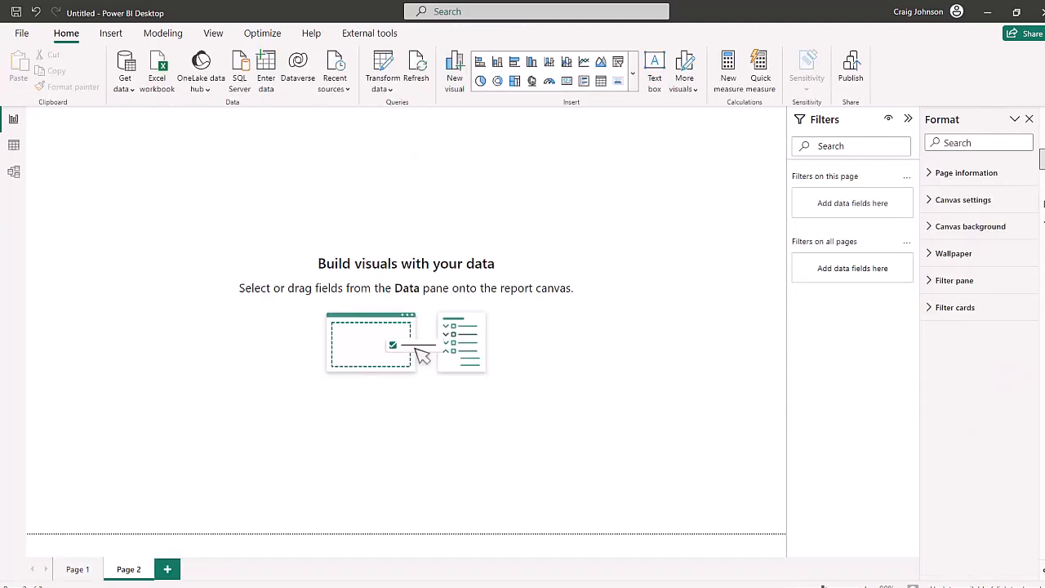
click(529, 62)
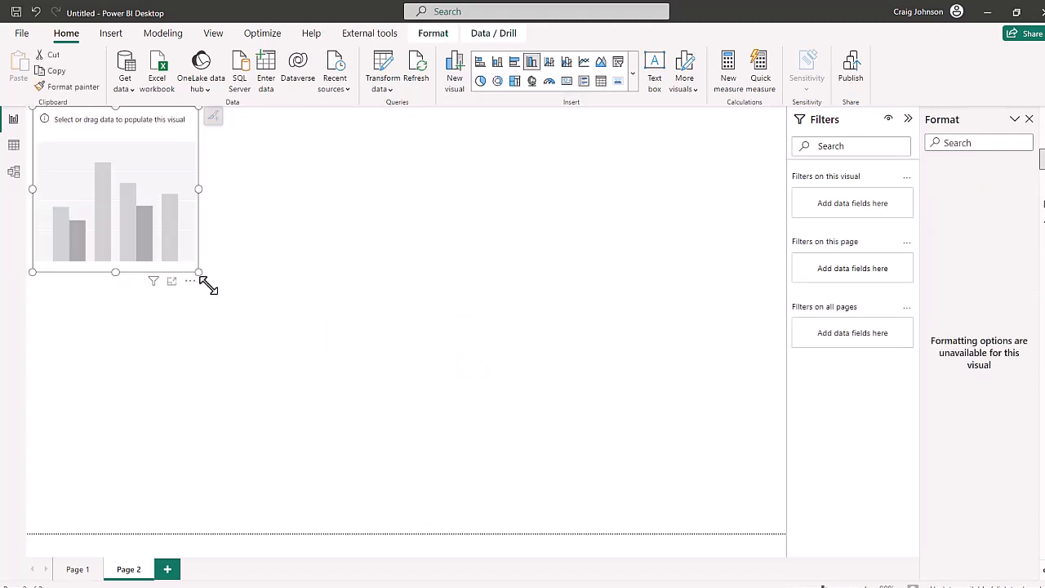
drag(200, 275, 722, 456)
drag(623, 127, 642, 166)
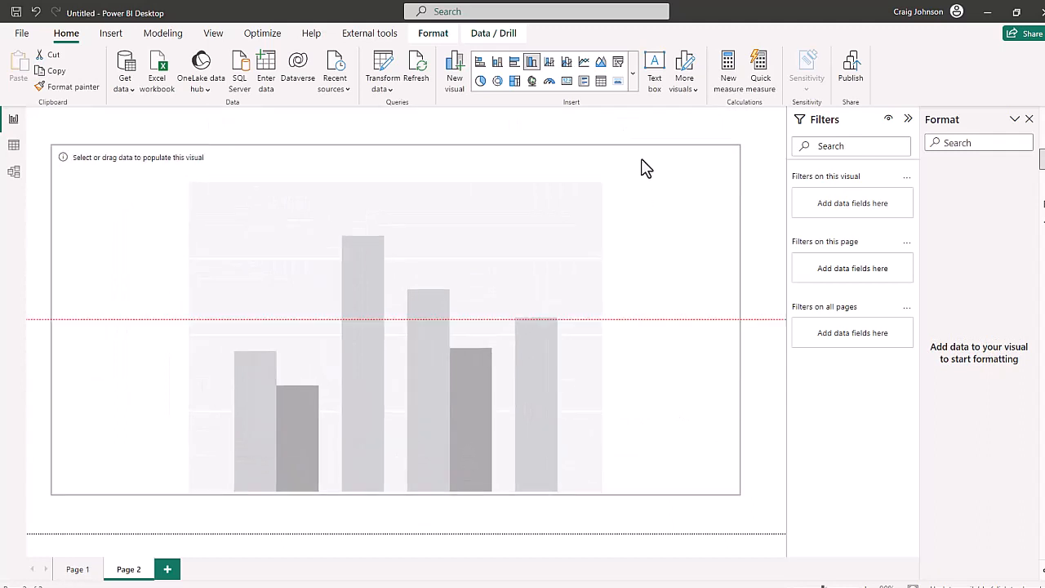
Assign the Date table's Year Month to the chart's X-axis and the All Sessions measure to its Y-axis
click(1042, 139)
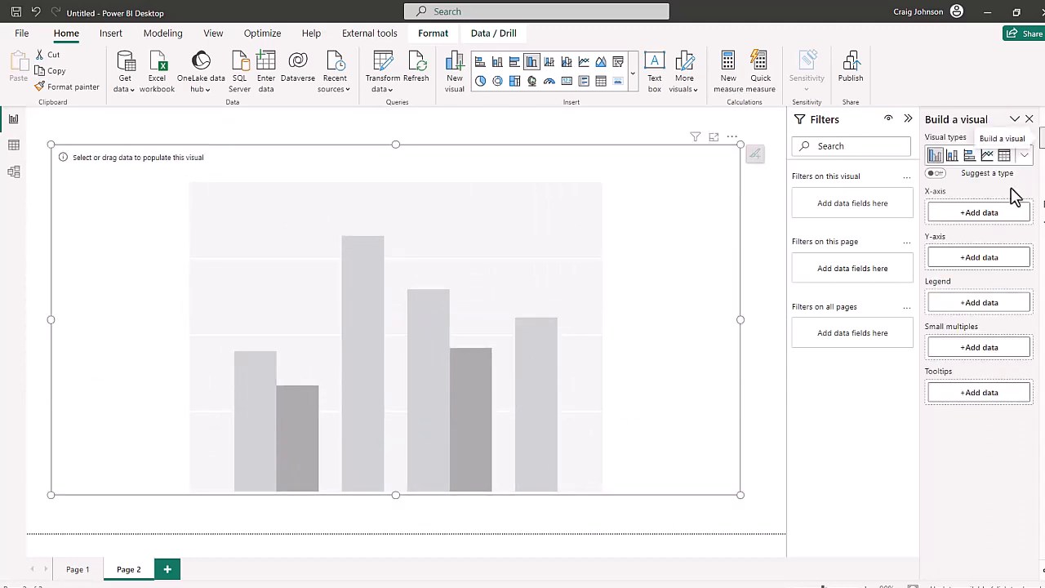
click(974, 216)
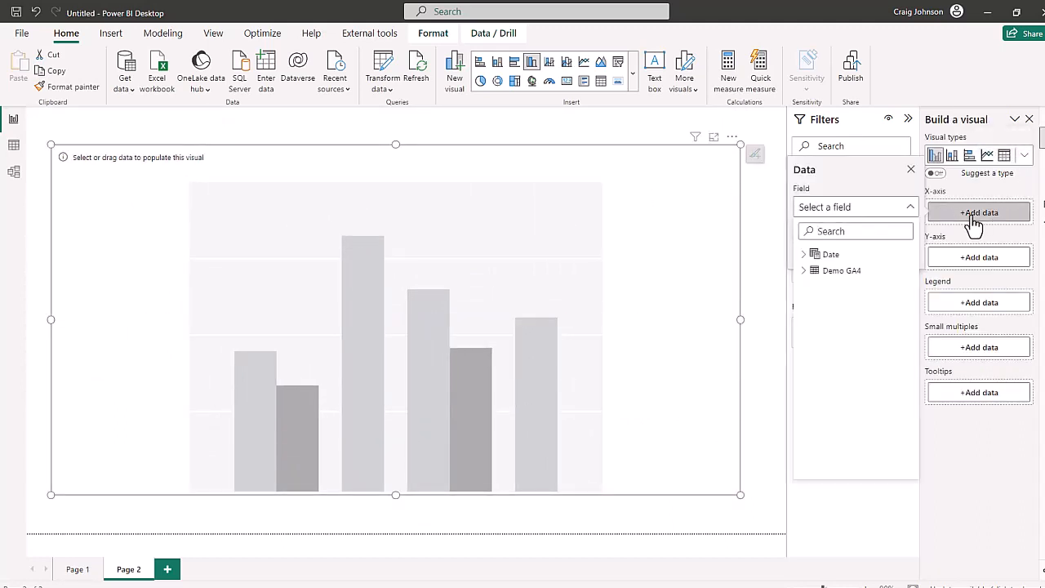
click(804, 255)
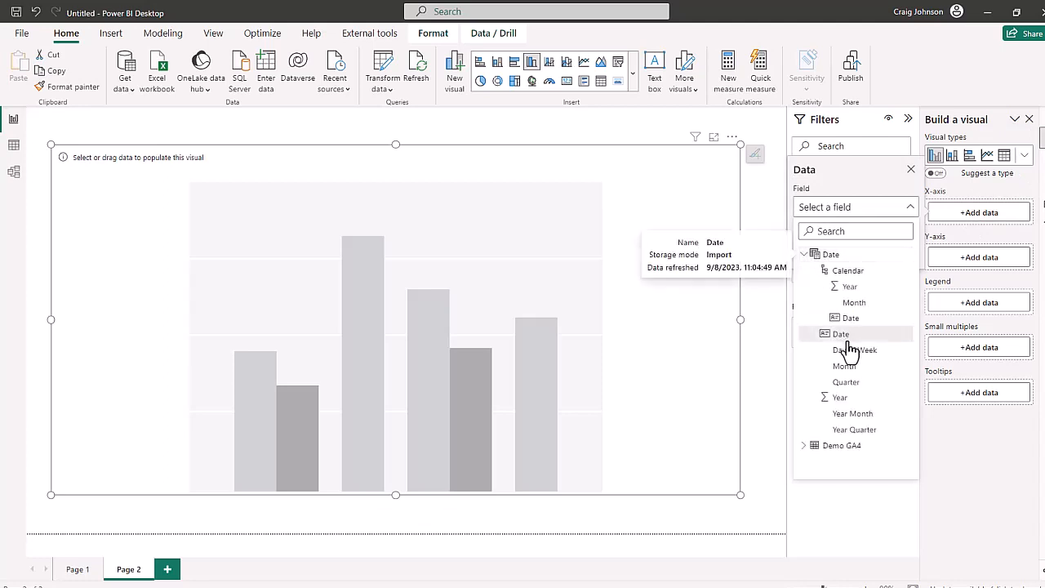
click(852, 418)
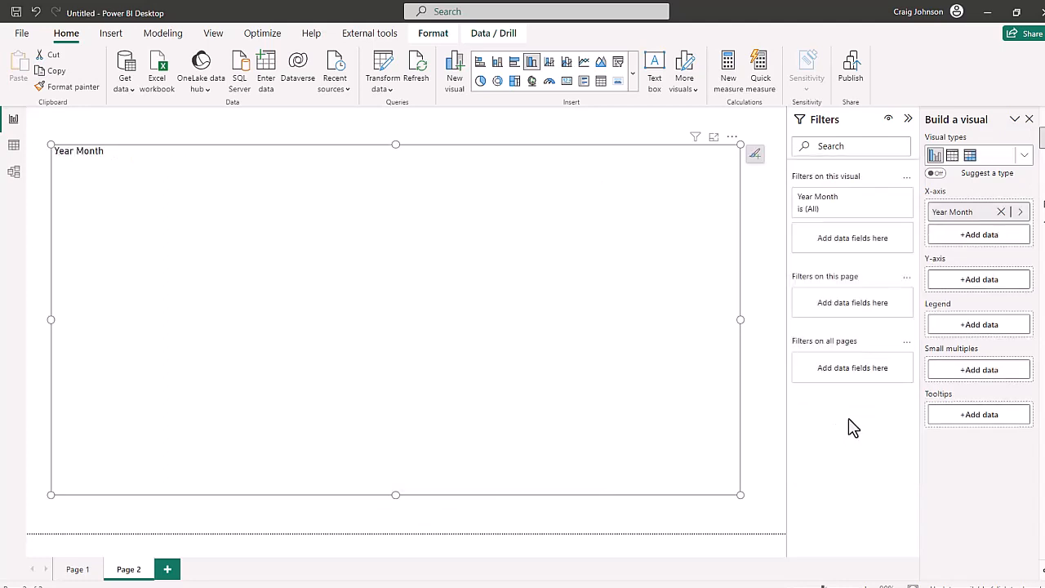
click(967, 282)
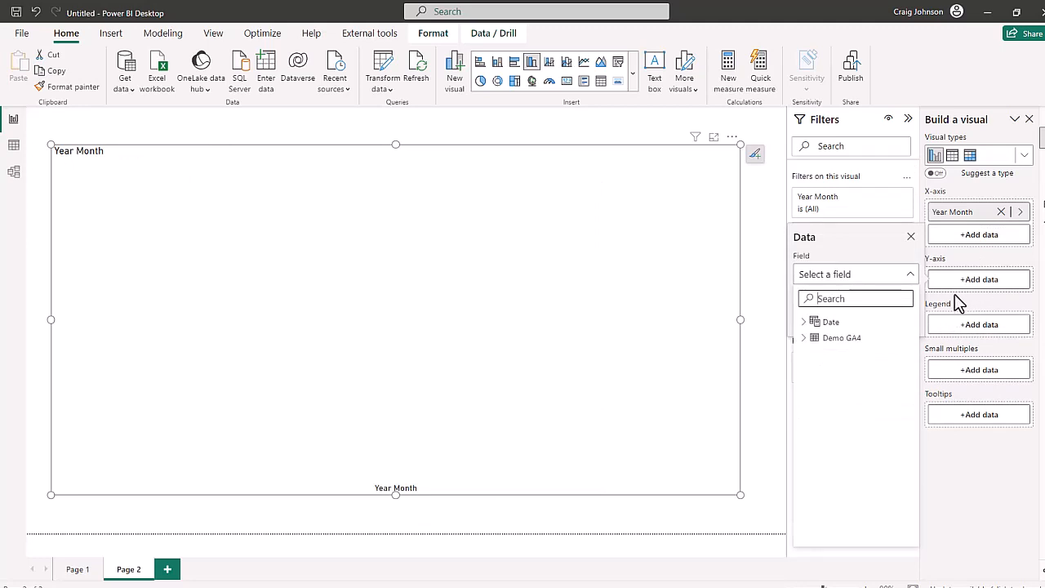
click(806, 338)
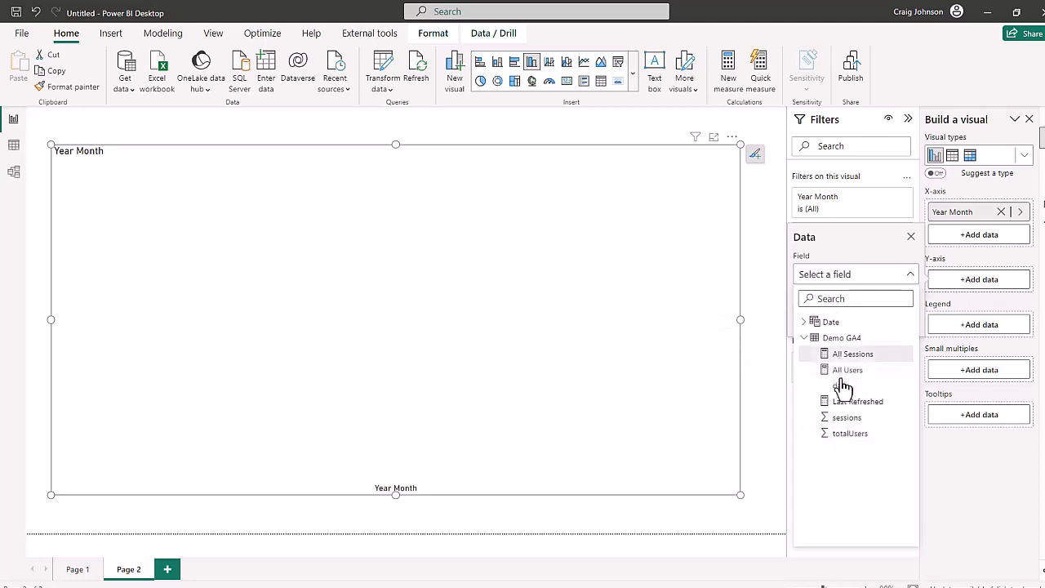
click(843, 357)
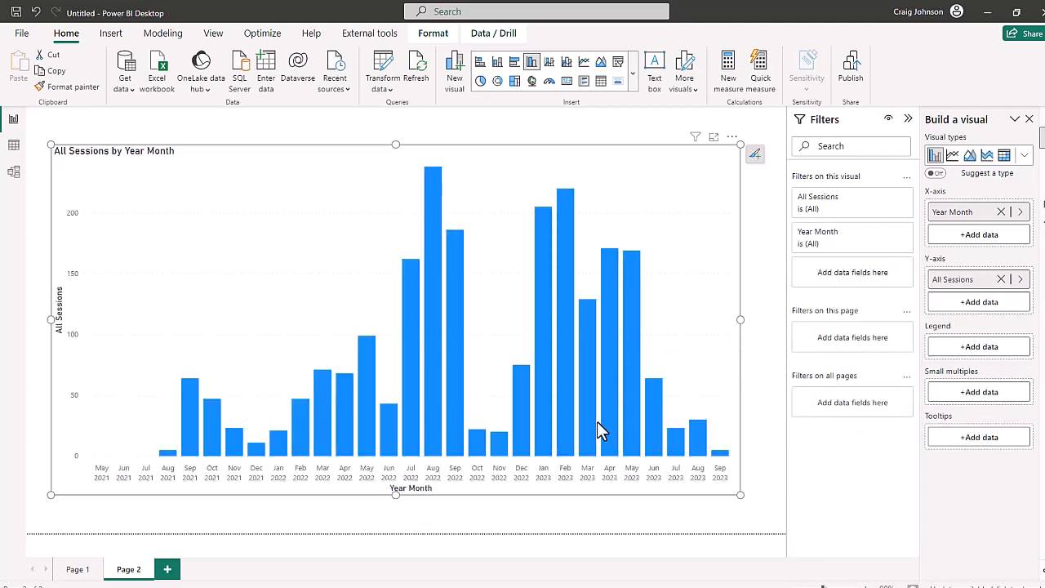
Inspect the monthly sessions in the column chart and return to Page 1
mouse_move(602, 405)
click(76, 570)
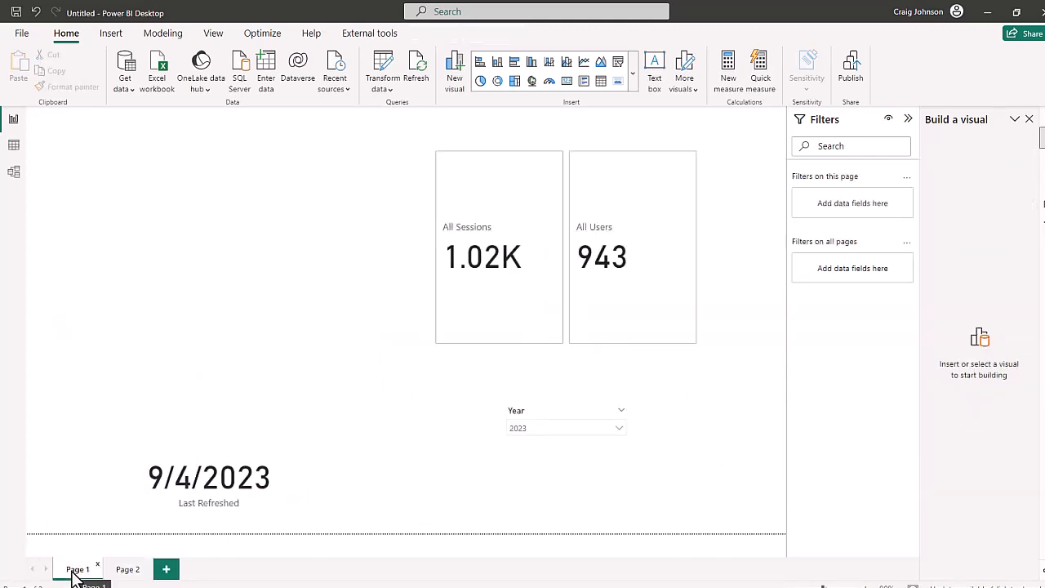